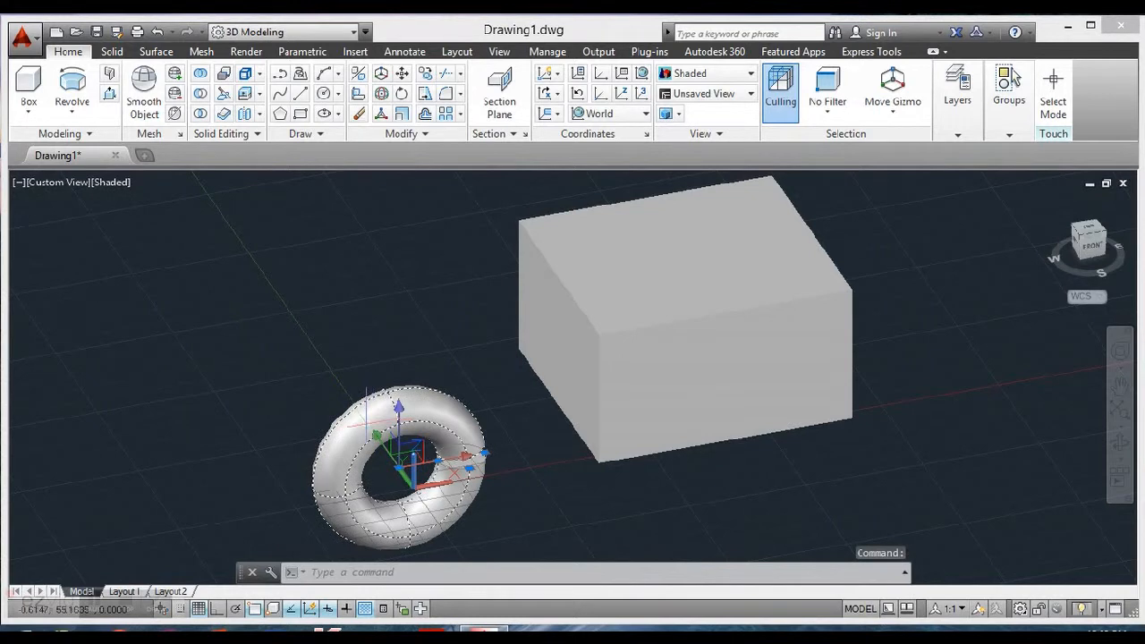
Delete the torus and the box from the drawing
{"action": "key", "text": "Delete"}
{"action": "left_click", "coordinate": [560, 363]}
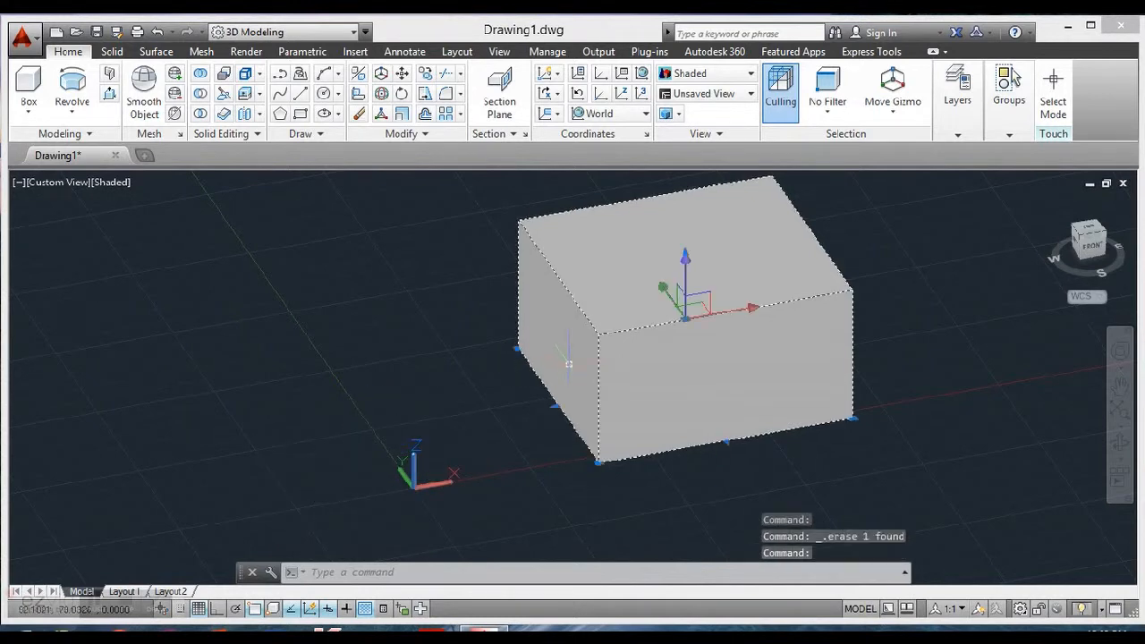
{"action": "key", "text": "Delete"}
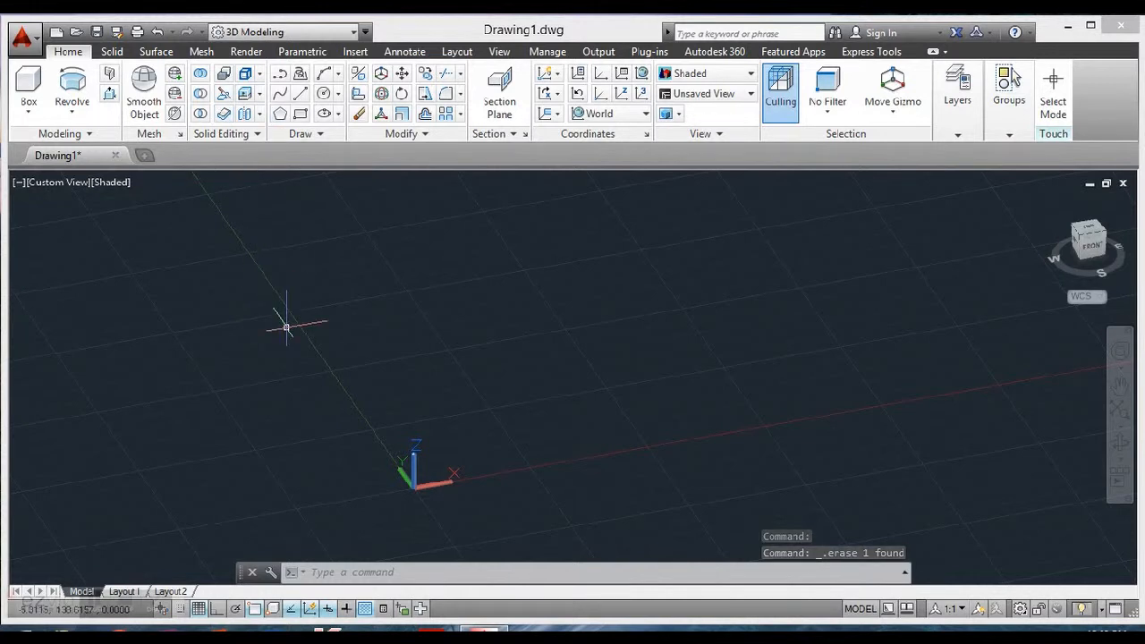
Draw a closed rectangular polyline on the ground plane, 100 units by 150 units with 90° corners
{"action": "type", "text": "pl"}
{"action": "key", "text": "Return"}
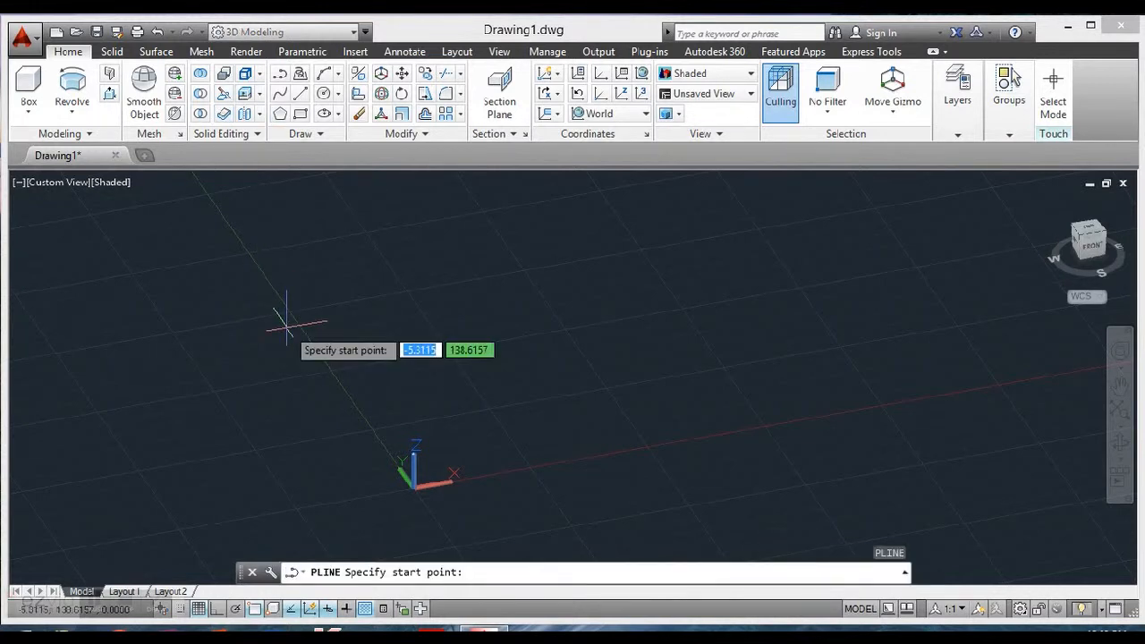
{"action": "left_click", "coordinate": [411, 292]}
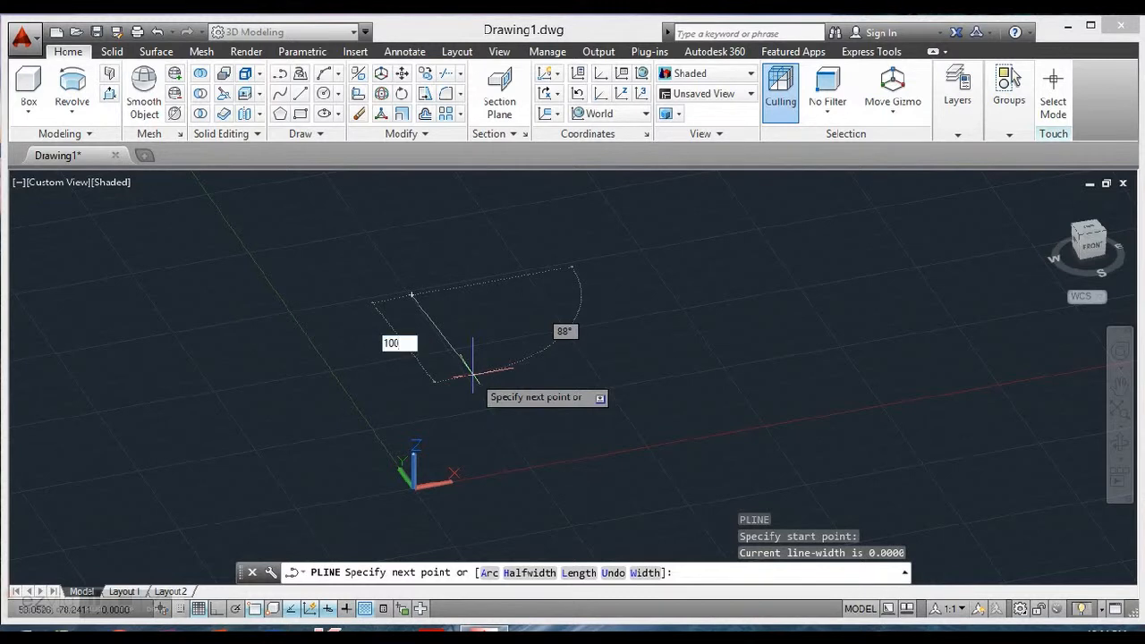
{"action": "key", "text": "Tab"}
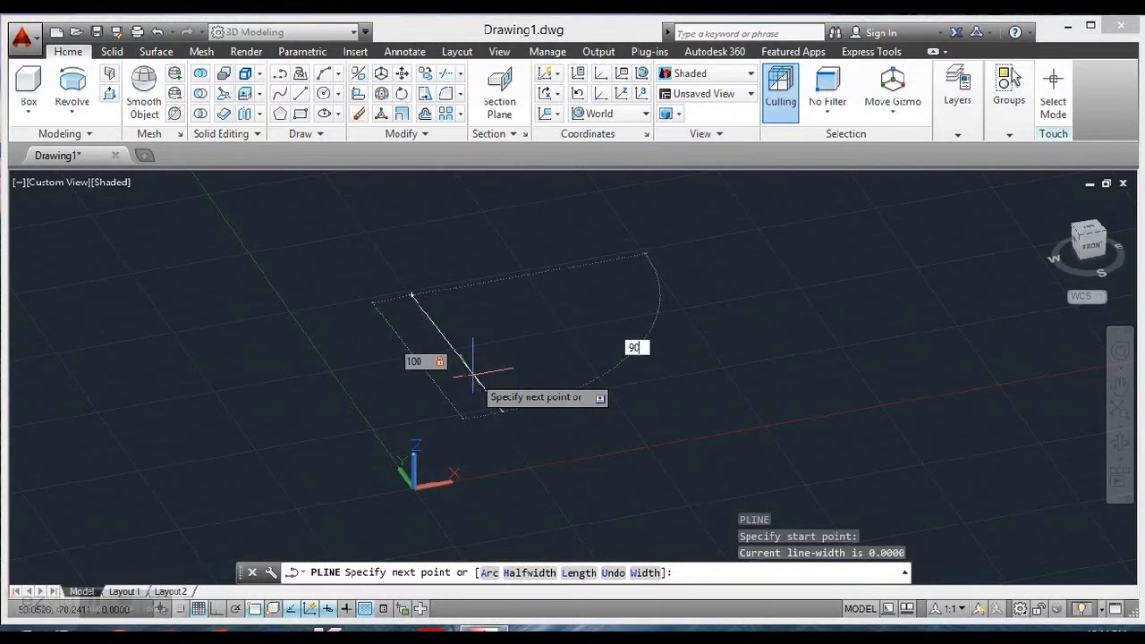
{"action": "key", "text": "Return"}
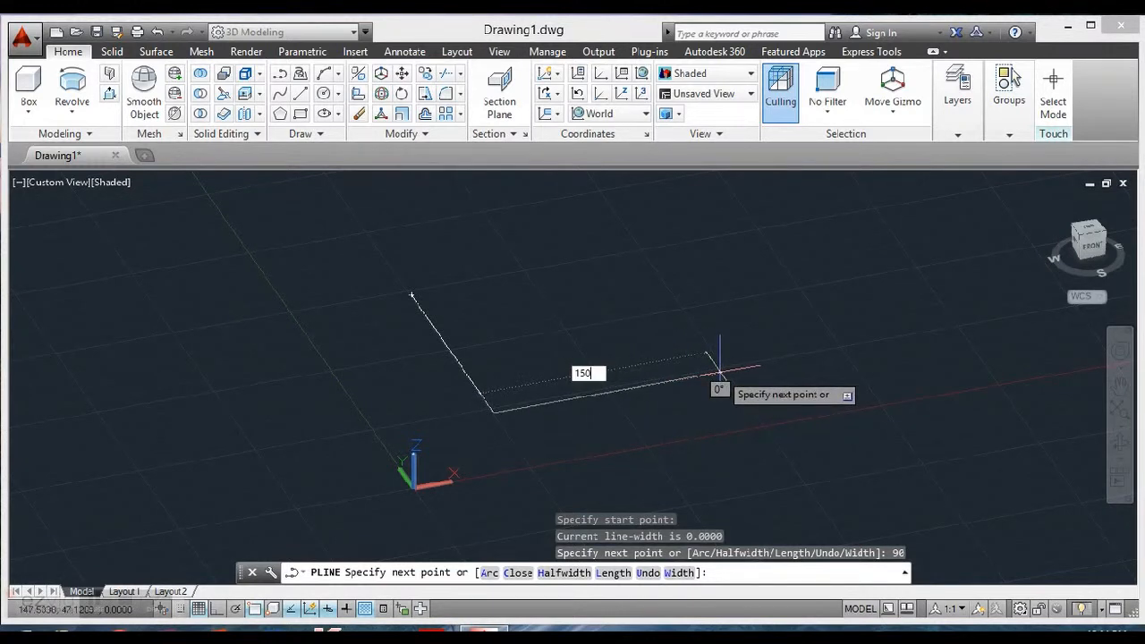
{"action": "key", "text": "Return"}
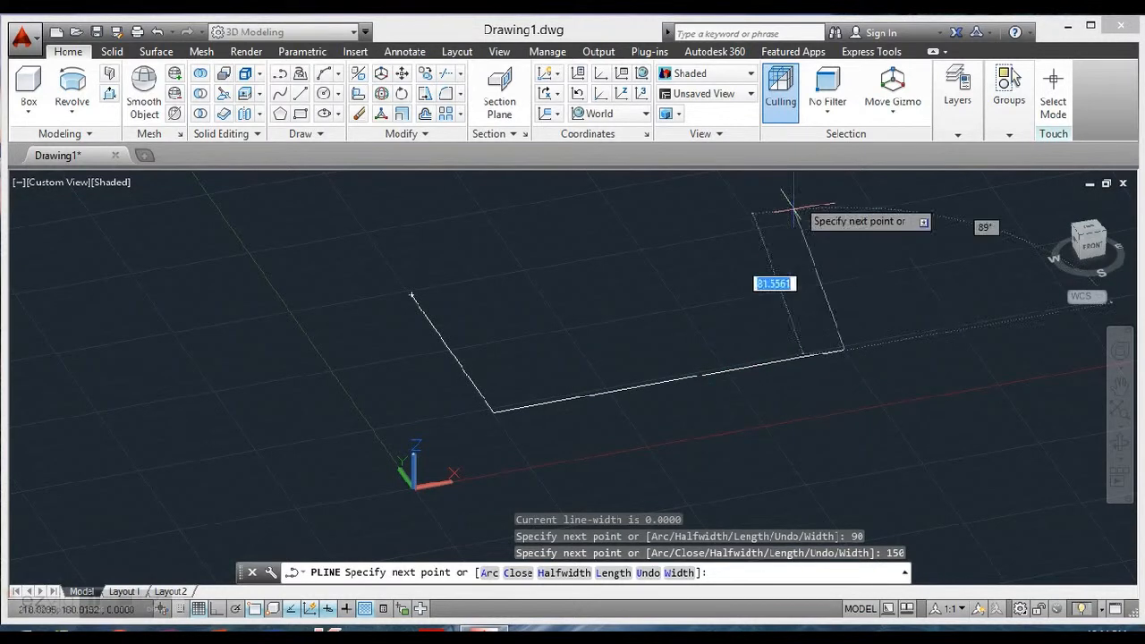
{"action": "middle_click_drag", "start_coordinate": [800, 255], "coordinate": [819, 275]}
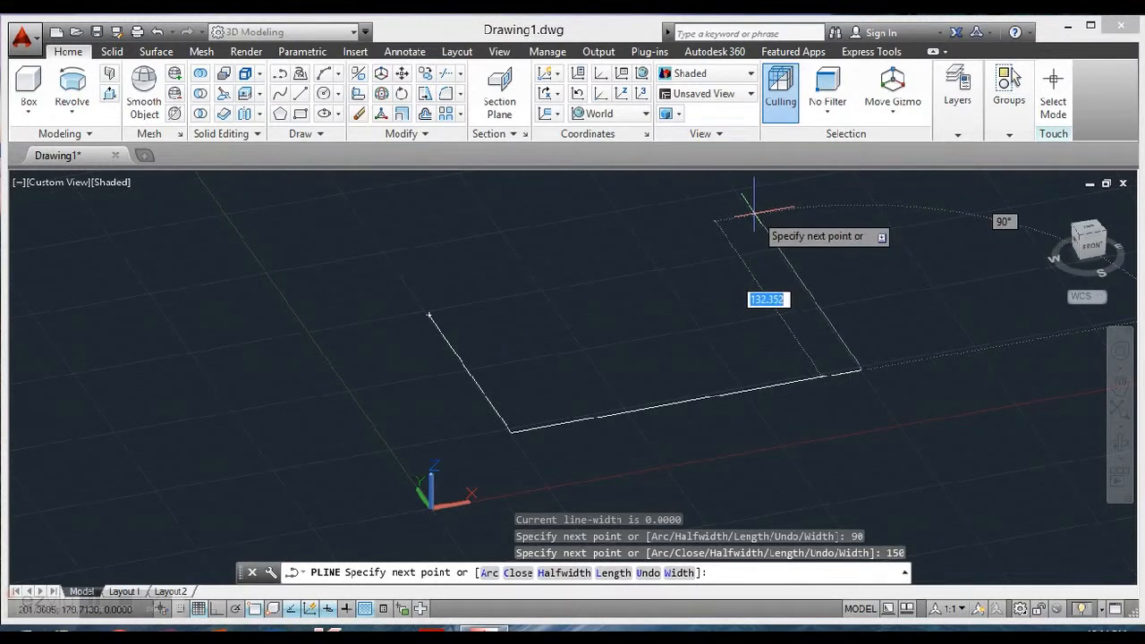
{"action": "type", "text": "00"}
{"action": "key", "text": "Tab"}
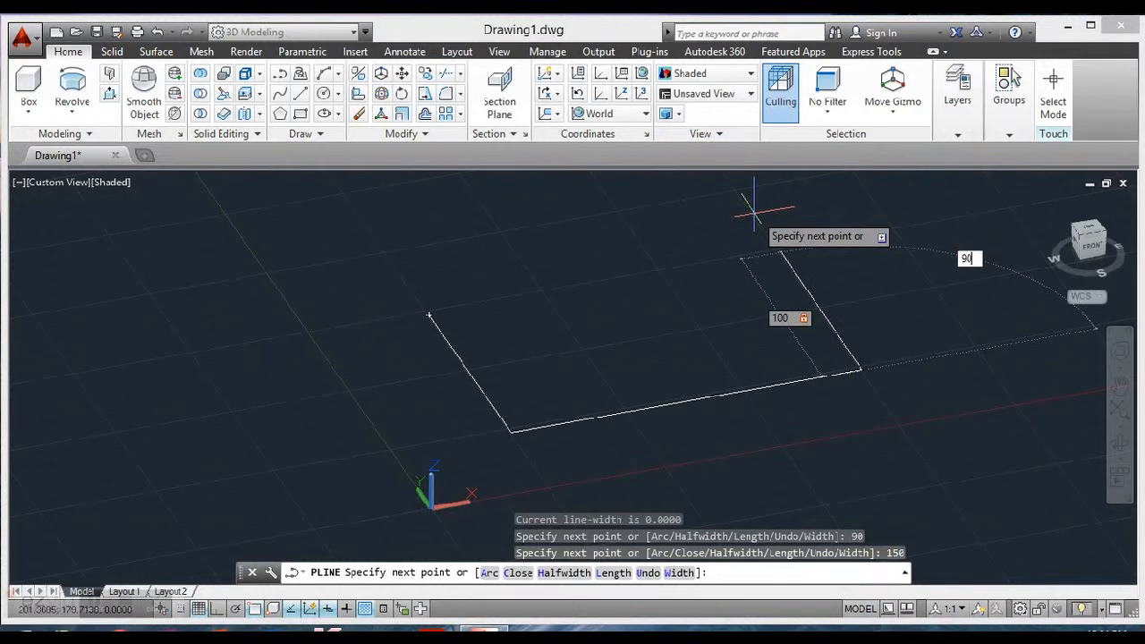
{"action": "key", "text": "Return"}
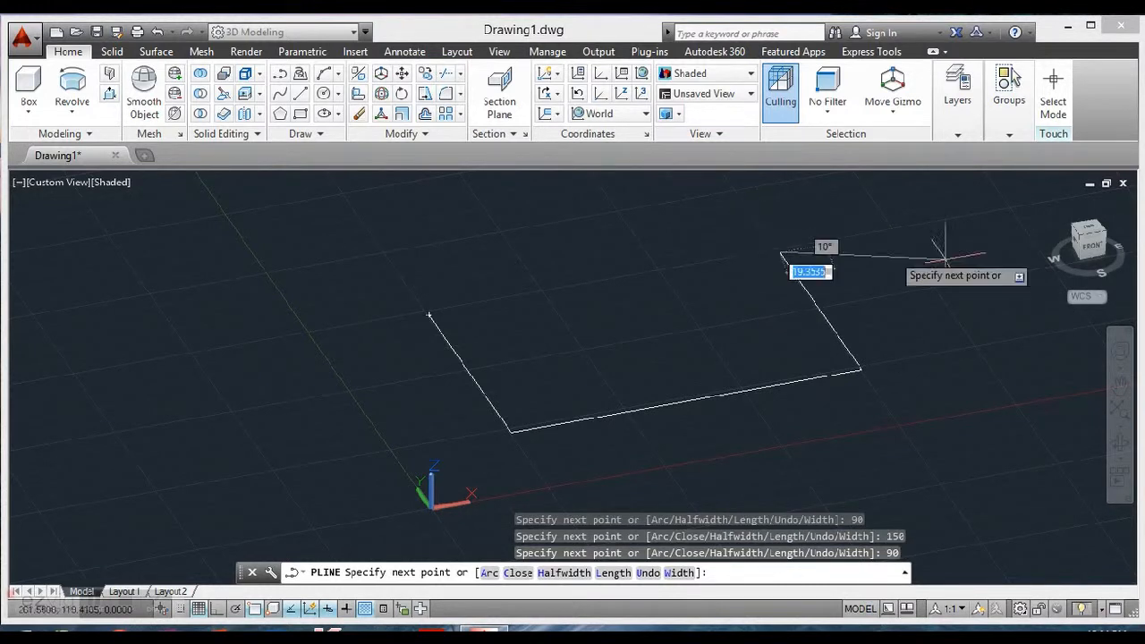
{"action": "type", "text": "c"}
{"action": "key", "text": "Return"}
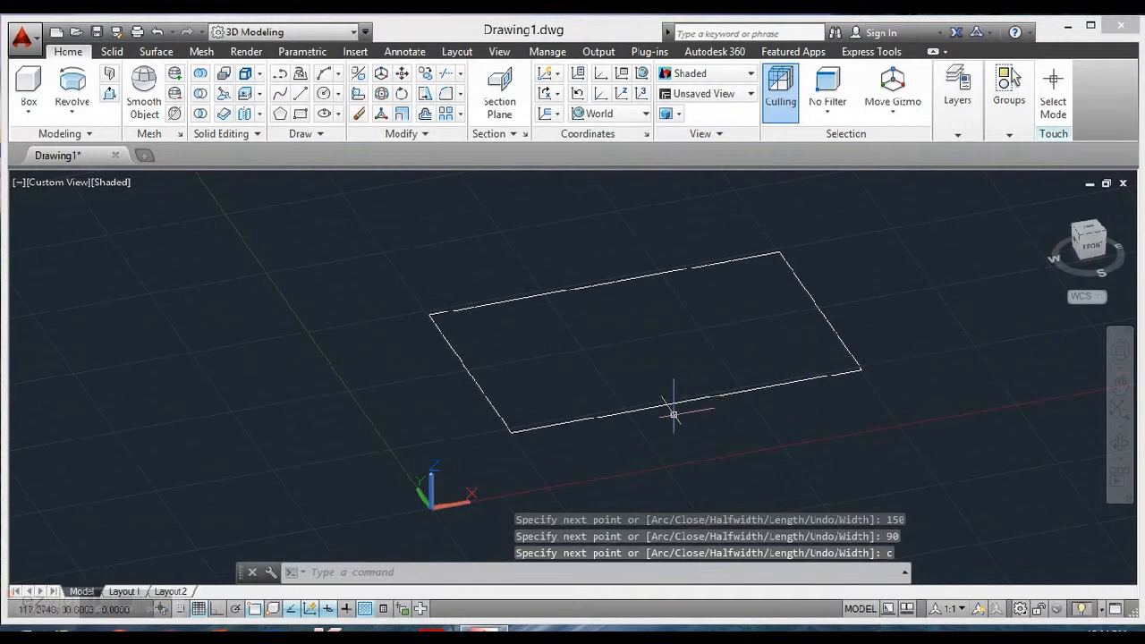
{"action": "scroll", "coordinate": [651, 331], "scroll_direction": "down", "scroll_amount": 4}
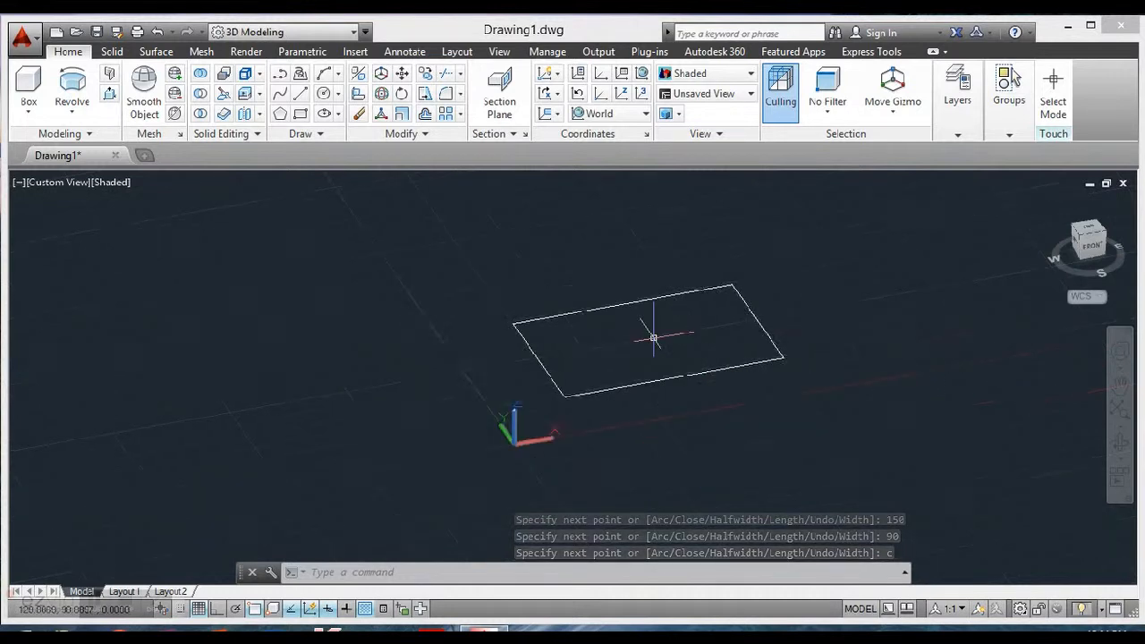
{"action": "middle_click_drag", "start_coordinate": [659, 327], "coordinate": [748, 327], "text": "shift"}
{"action": "scroll", "coordinate": [618, 326], "scroll_direction": "up", "scroll_amount": 6}
{"action": "middle_click", "coordinate": [749, 334]}
{"action": "middle_click", "coordinate": [749, 334]}
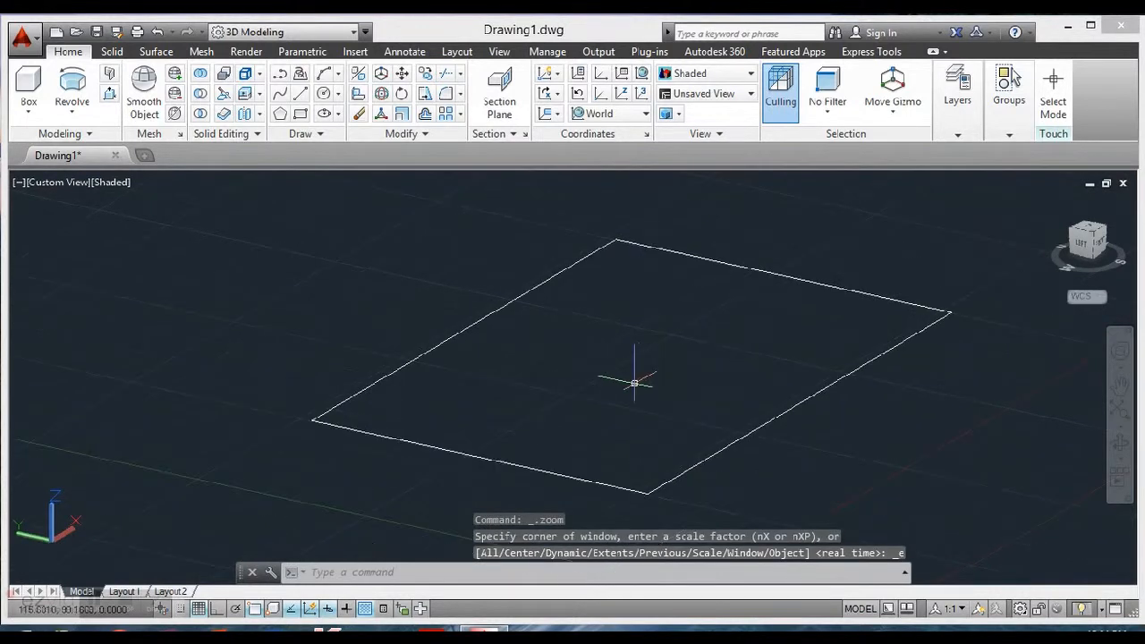
{"action": "left_click", "coordinate": [72, 111]}
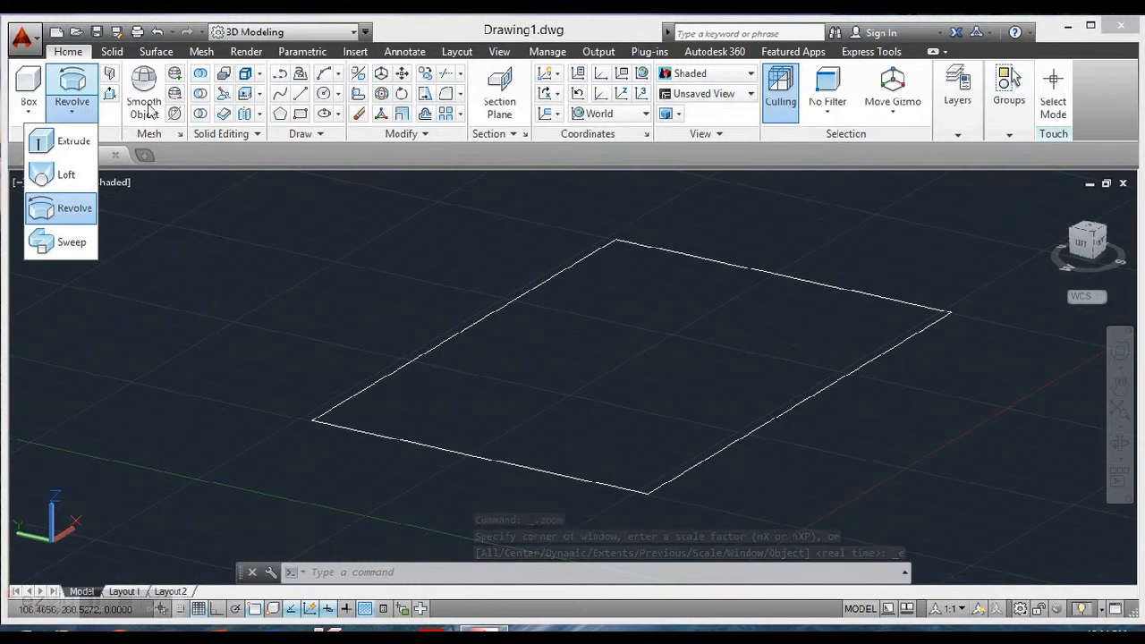
{"action": "left_click", "coordinate": [270, 36]}
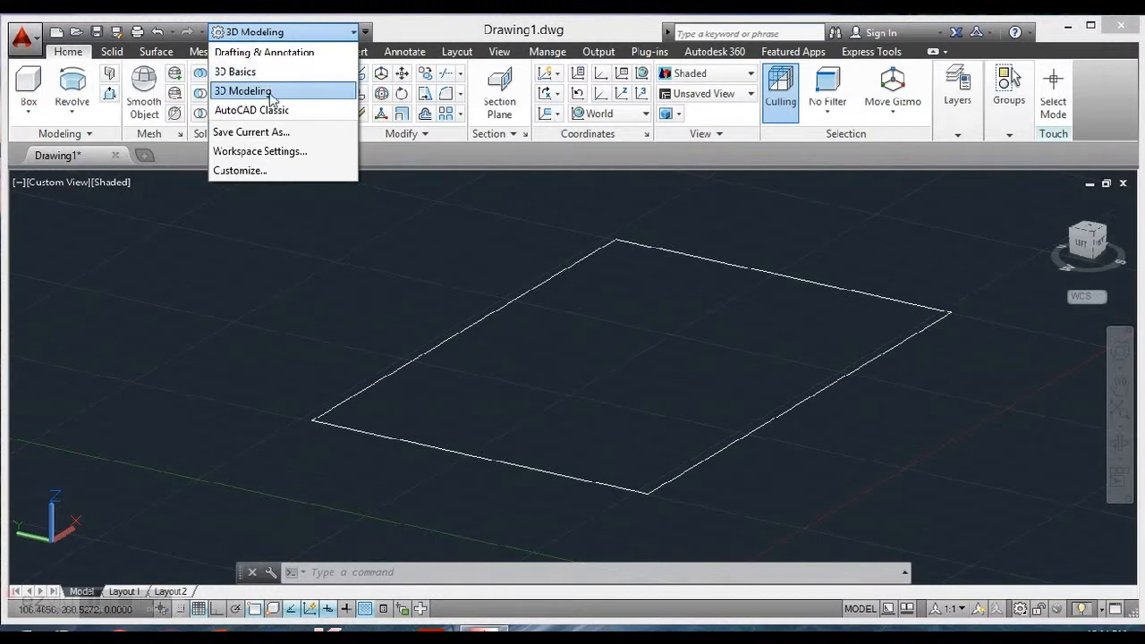
{"action": "left_click", "coordinate": [288, 34]}
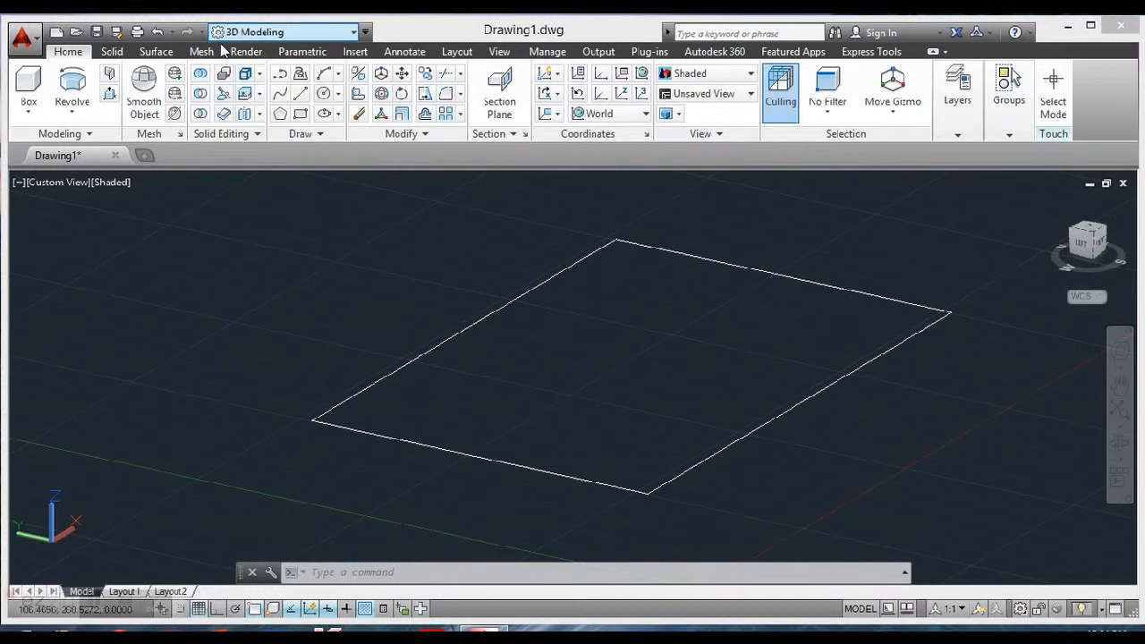
Extrude the closed rectangular polyline into a solid with a height of 70
{"action": "left_click", "coordinate": [71, 111]}
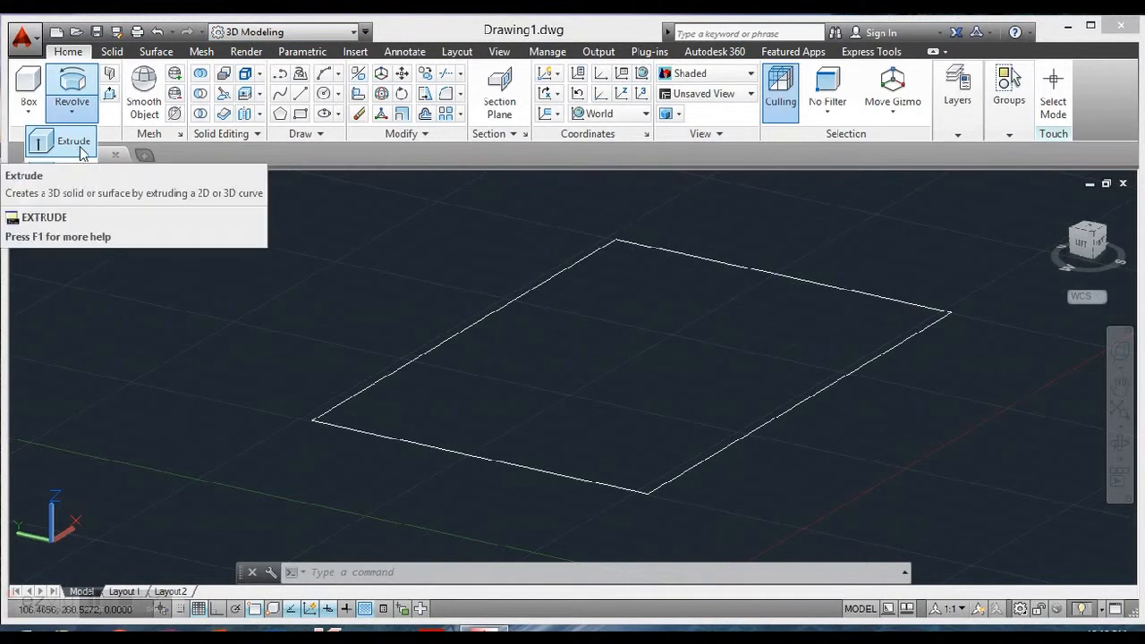
{"action": "left_click", "coordinate": [79, 143]}
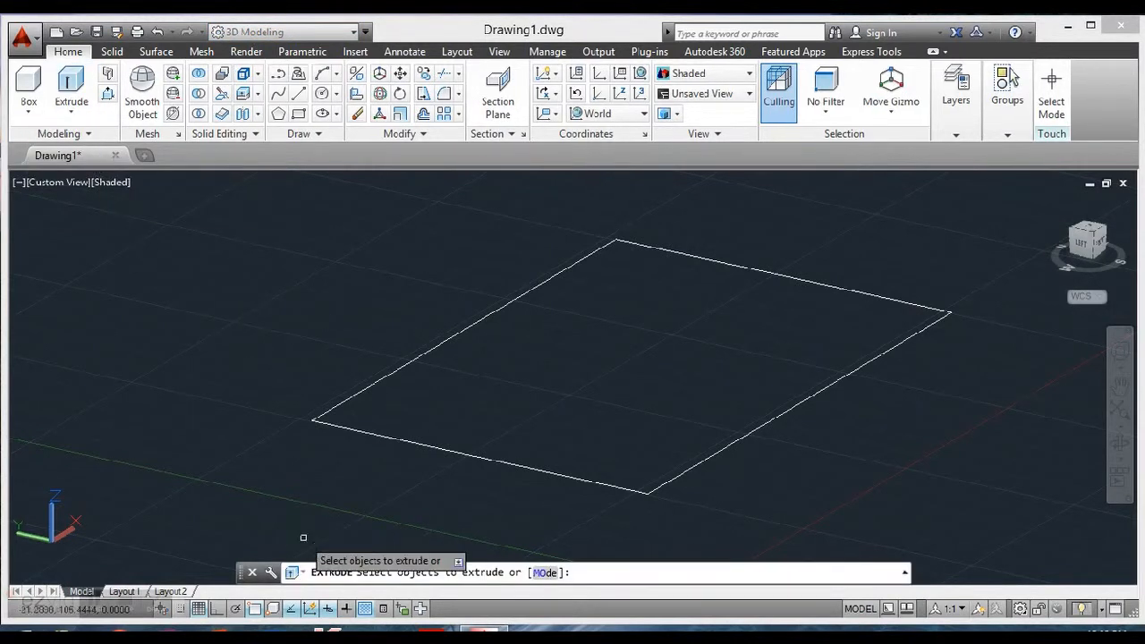
{"action": "left_click", "coordinate": [375, 436]}
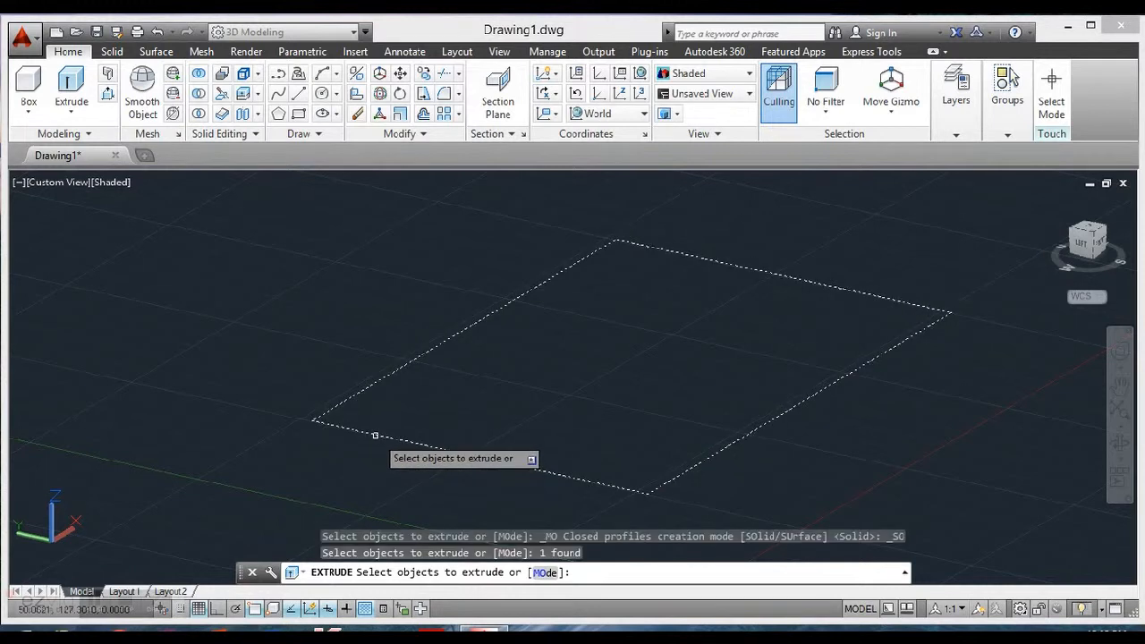
{"action": "key", "text": "Return"}
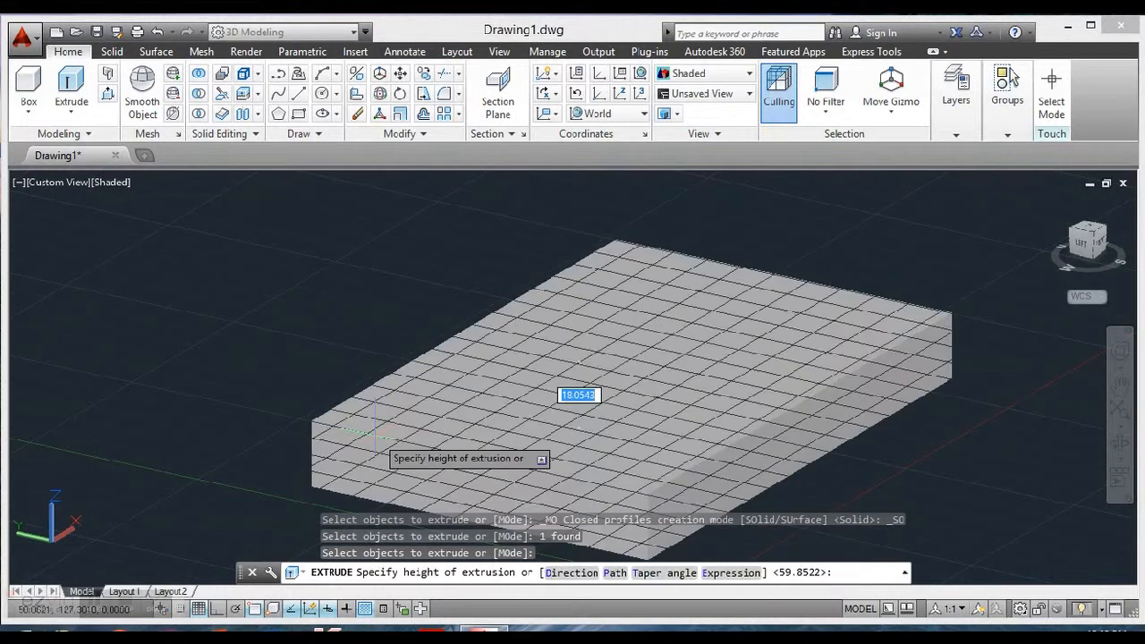
{"action": "scroll", "coordinate": [529, 308], "scroll_direction": "down", "scroll_amount": 2}
{"action": "middle_click_drag", "start_coordinate": [534, 314], "coordinate": [526, 349]}
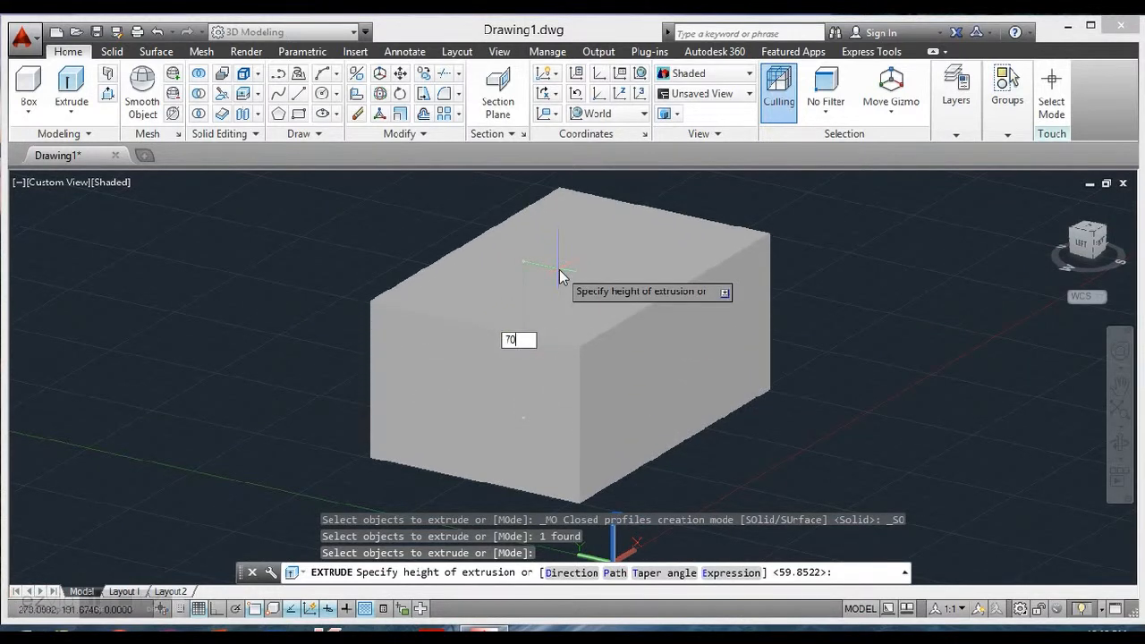
{"action": "key", "text": "Return"}
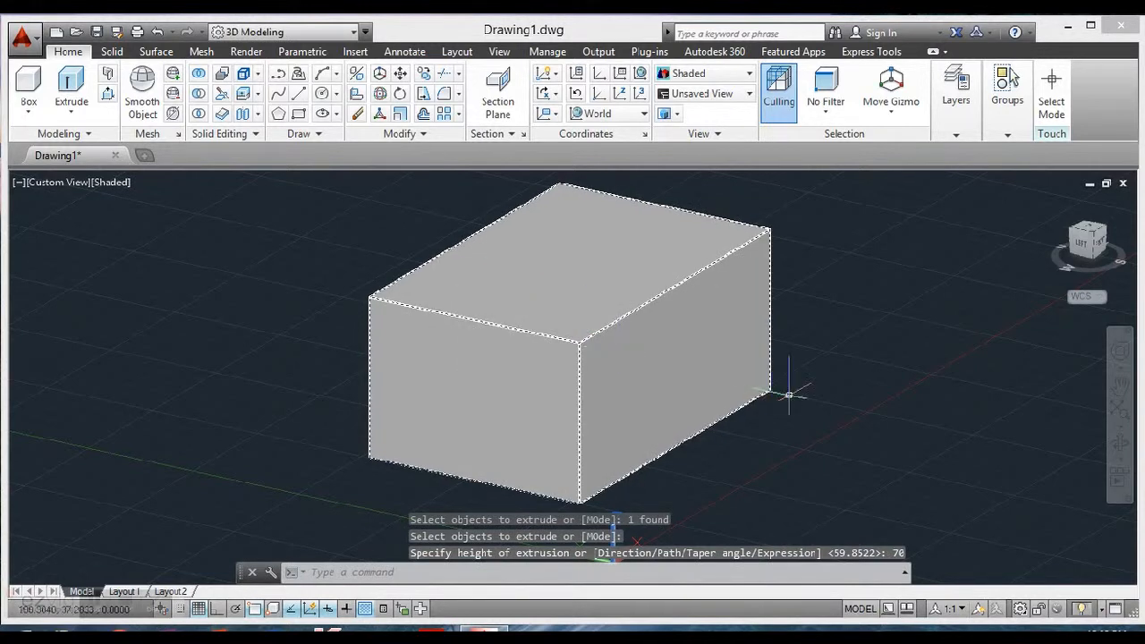
View the extruded block from several sides and delete it
{"action": "middle_click_drag", "start_coordinate": [800, 372], "coordinate": [747, 364], "text": "shift"}
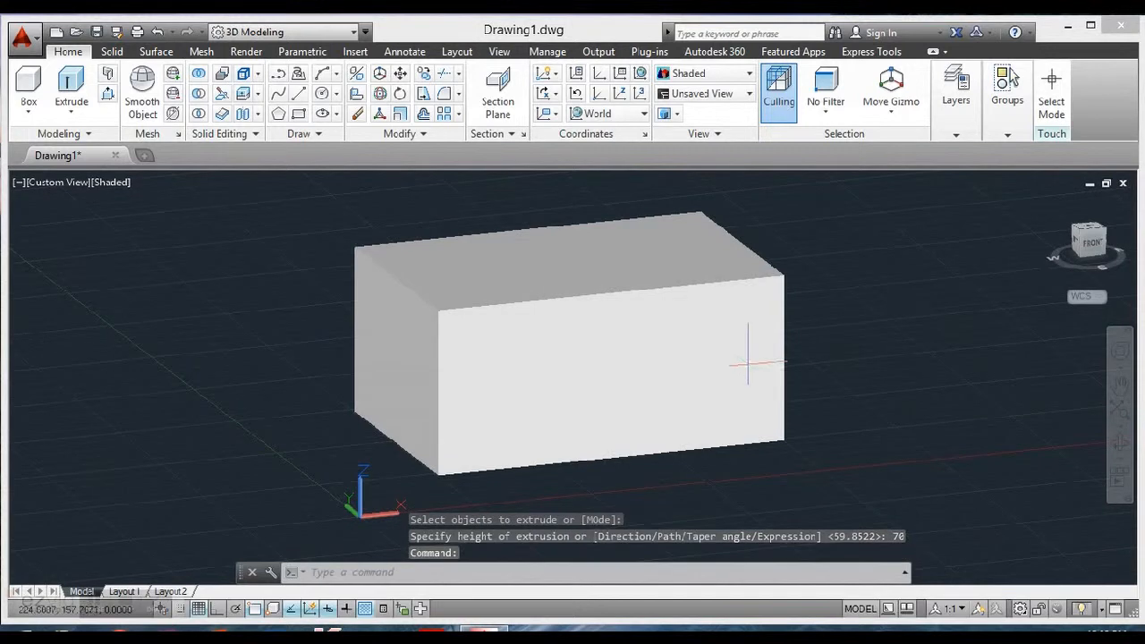
{"action": "scroll", "coordinate": [487, 412], "scroll_direction": "down", "scroll_amount": 2}
{"action": "middle_click_drag", "start_coordinate": [389, 394], "coordinate": [506, 394], "text": "shift"}
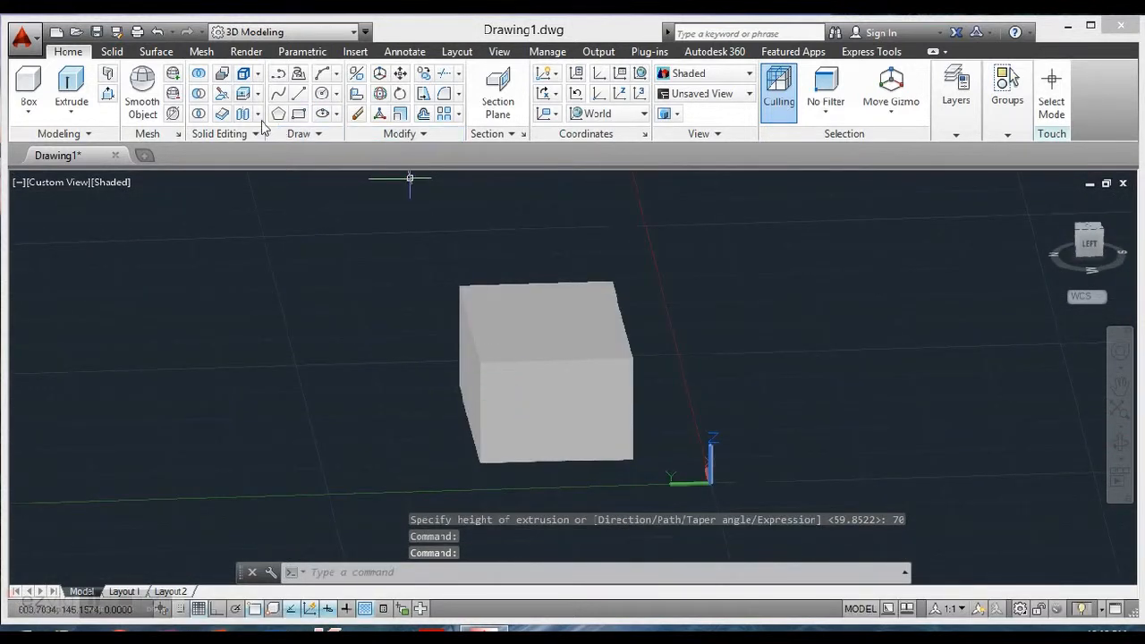
{"action": "left_click", "coordinate": [545, 356]}
{"action": "key", "text": "Delete"}
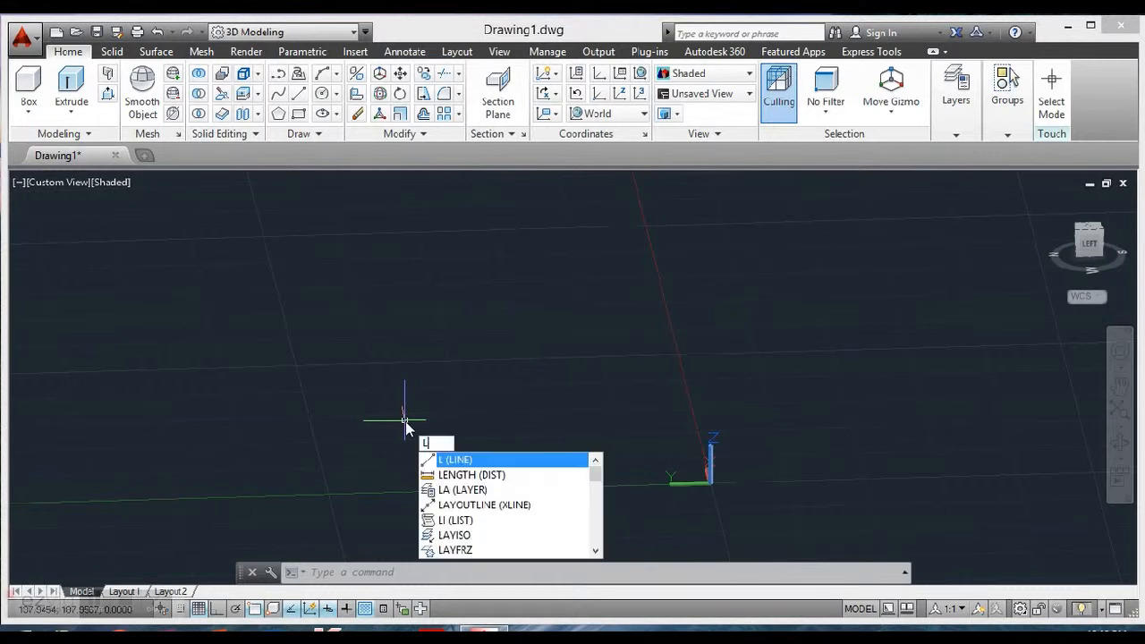
Draw a rectangular outline from separate line segments near the origin, starting with a 100-unit edge at 90°
{"action": "key", "text": "Return"}
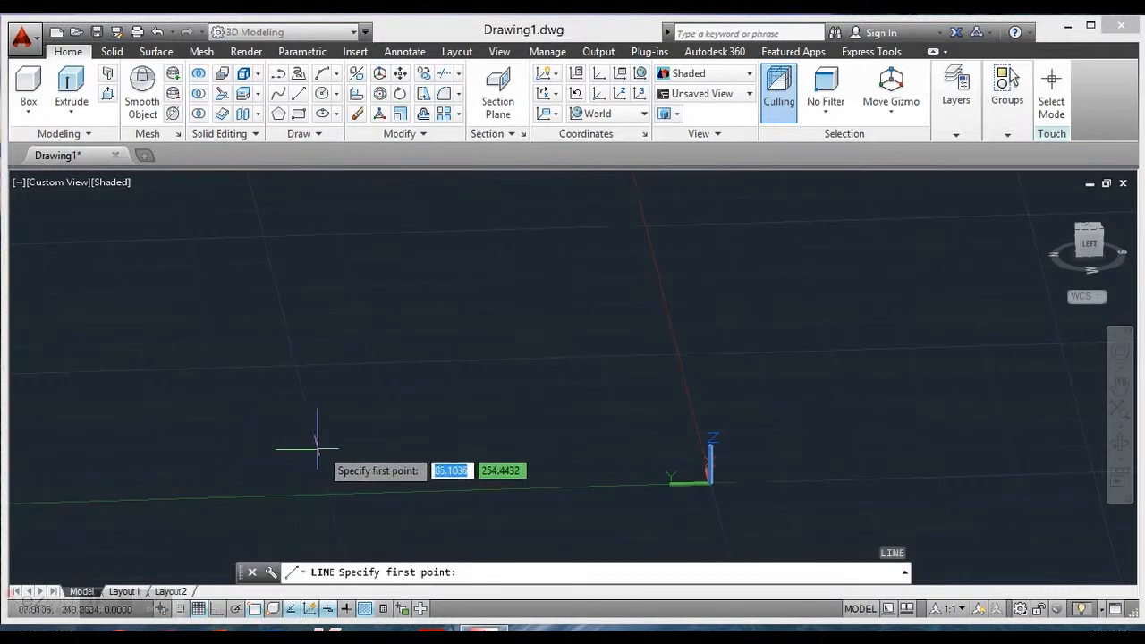
{"action": "middle_click_drag", "start_coordinate": [435, 438], "coordinate": [259, 451], "text": "shift"}
{"action": "left_click", "coordinate": [443, 362]}
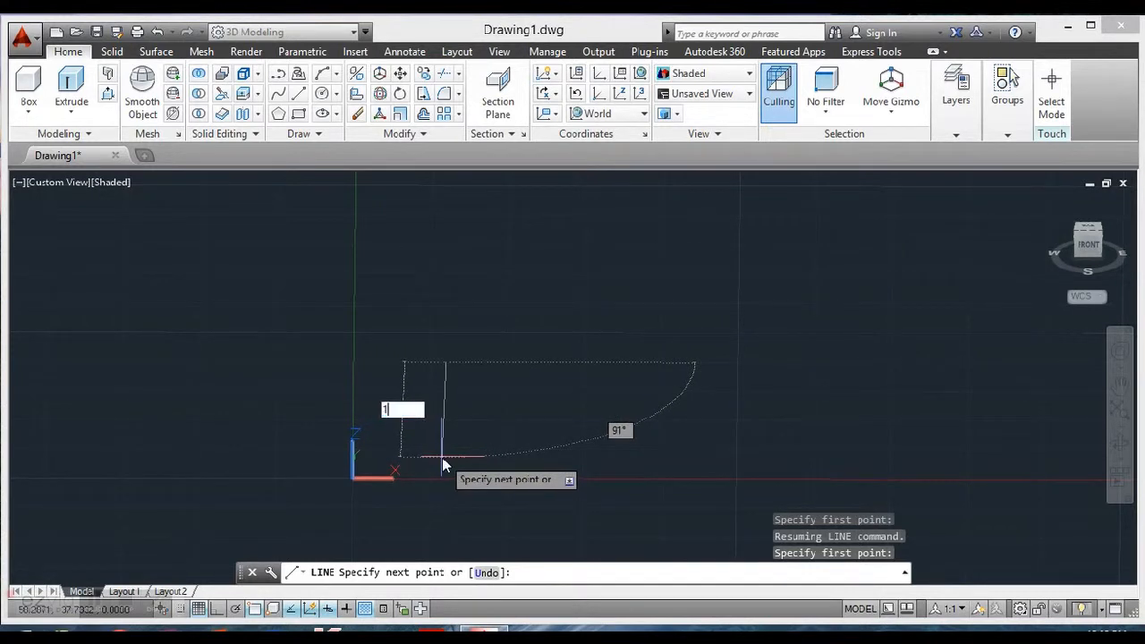
{"action": "key", "text": "Tab"}
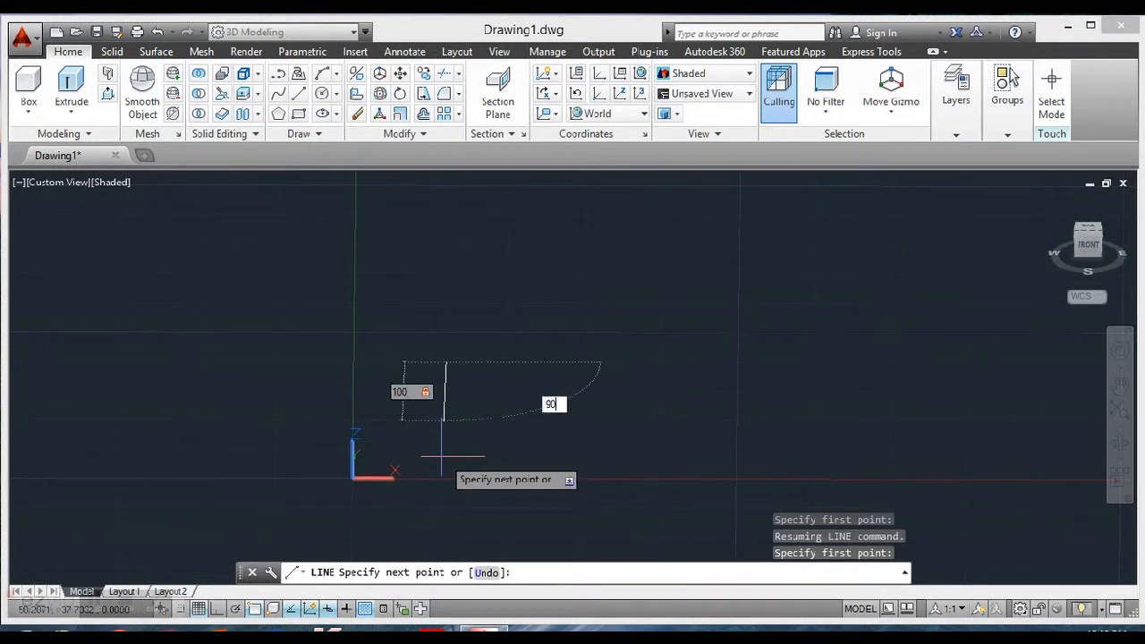
{"action": "key", "text": "Return"}
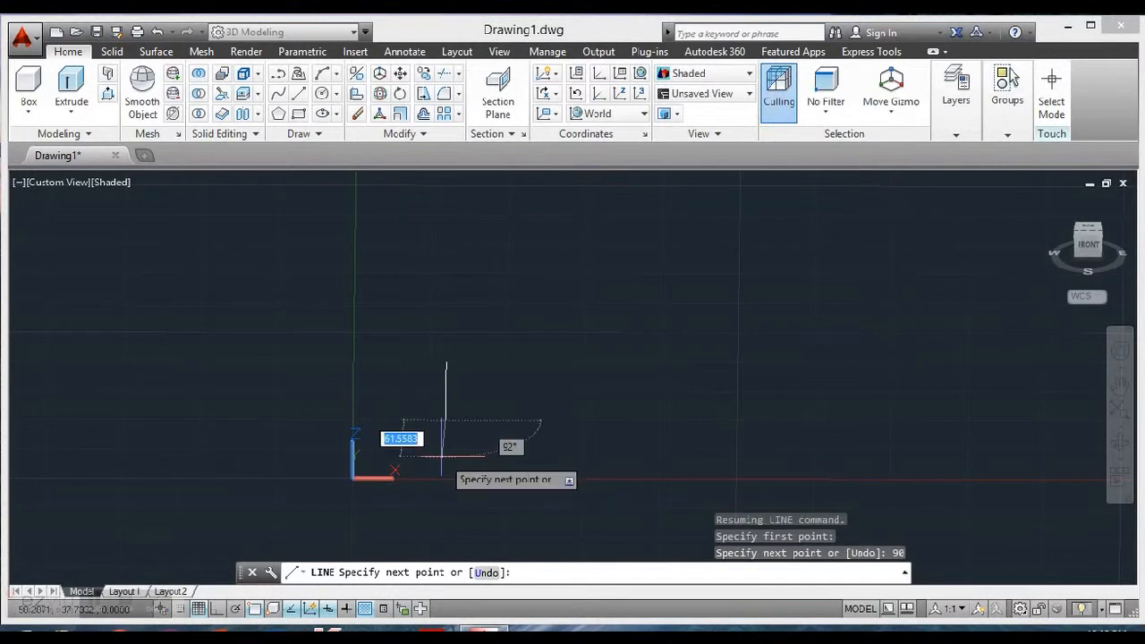
{"action": "left_click", "coordinate": [569, 418]}
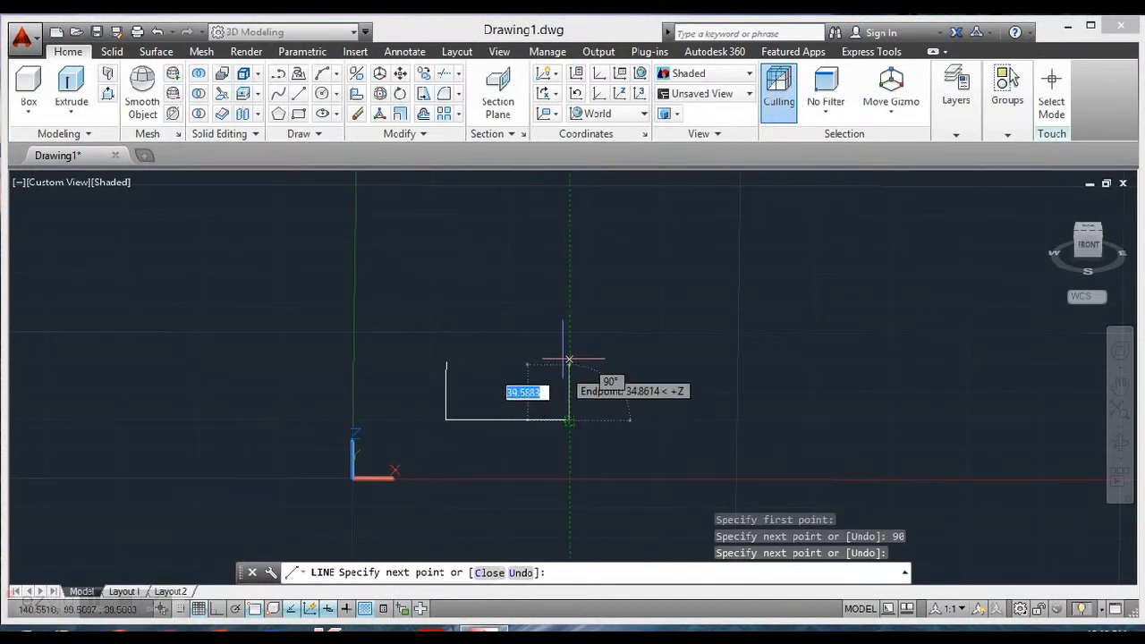
{"action": "left_click", "coordinate": [569, 332]}
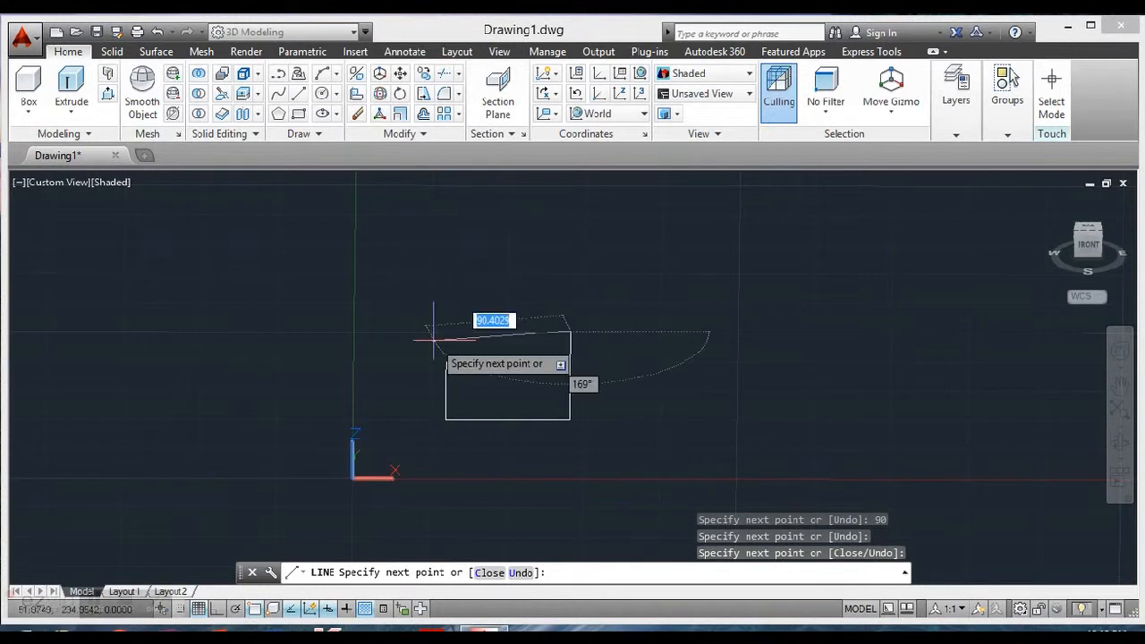
{"action": "left_click", "coordinate": [445, 332]}
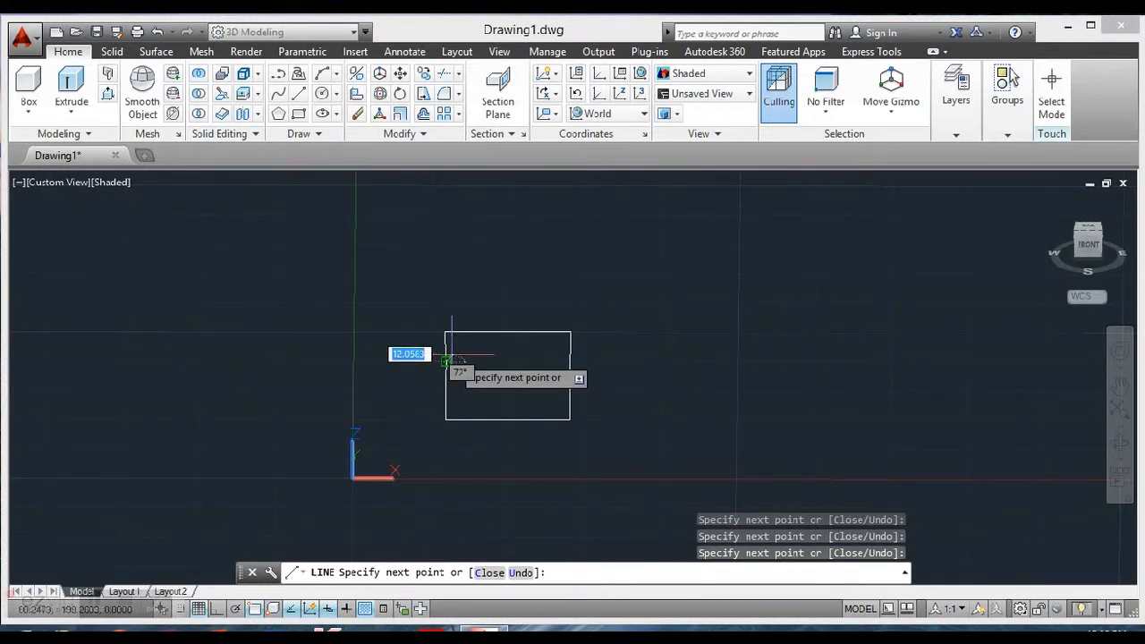
{"action": "key", "text": "Escape"}
Try to extrude the rectangle's separate line segments upward, inspect the hollow preview from several sides, and cancel the extrusion
{"action": "middle_click_drag", "start_coordinate": [455, 414], "coordinate": [693, 431], "text": "shift"}
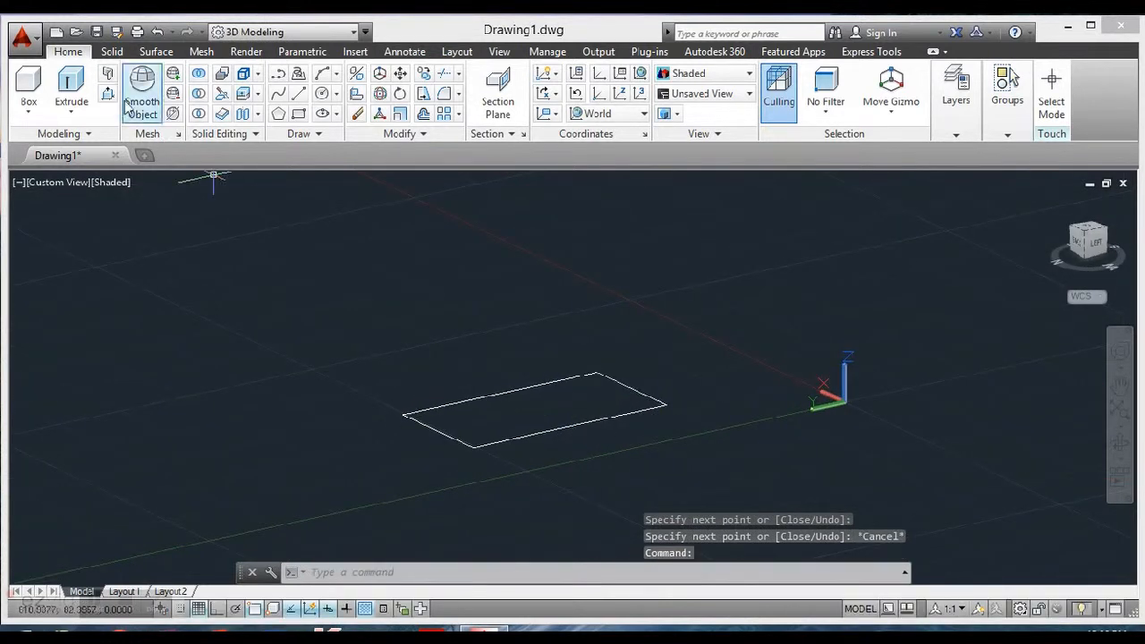
{"action": "left_click", "coordinate": [79, 87]}
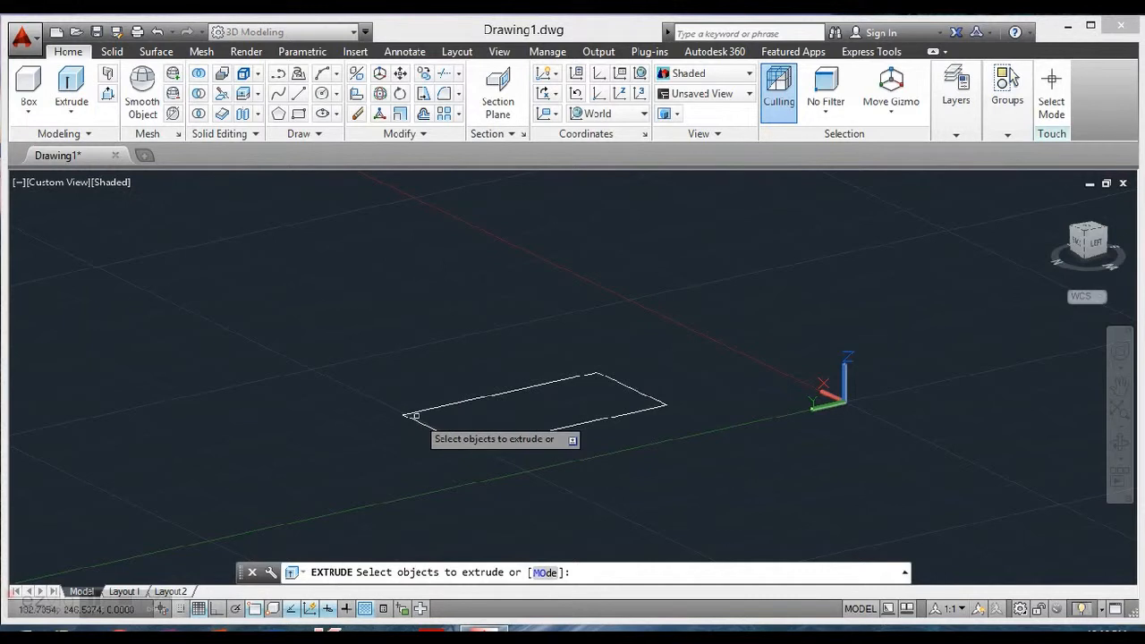
{"action": "left_click", "coordinate": [431, 405]}
{"action": "left_click", "coordinate": [432, 405]}
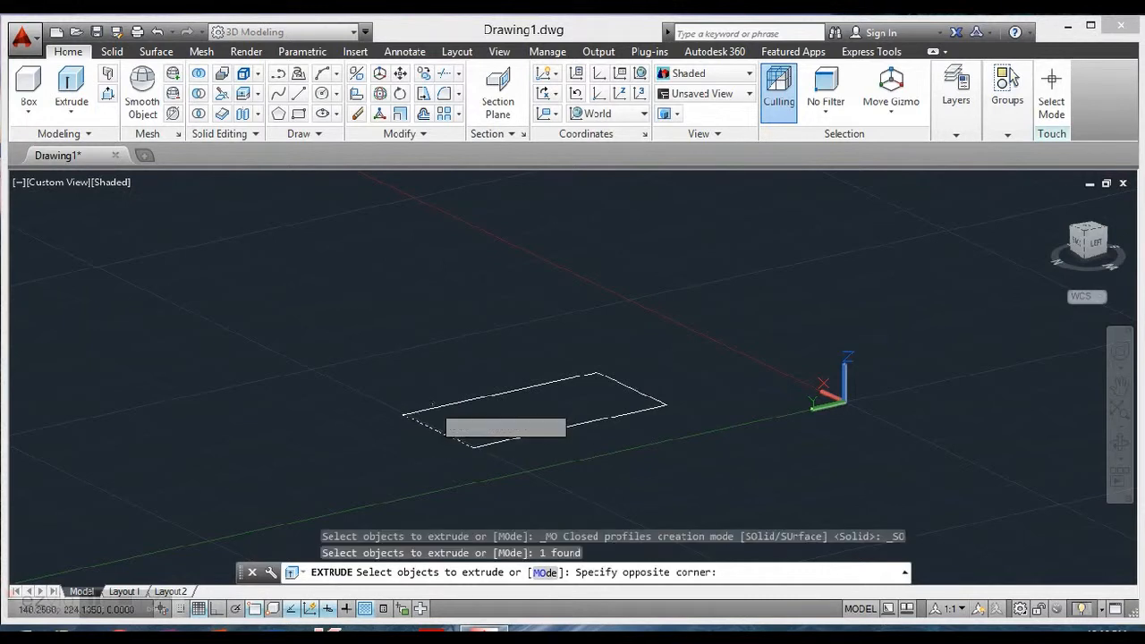
{"action": "left_click", "coordinate": [438, 403]}
{"action": "left_click", "coordinate": [441, 404]}
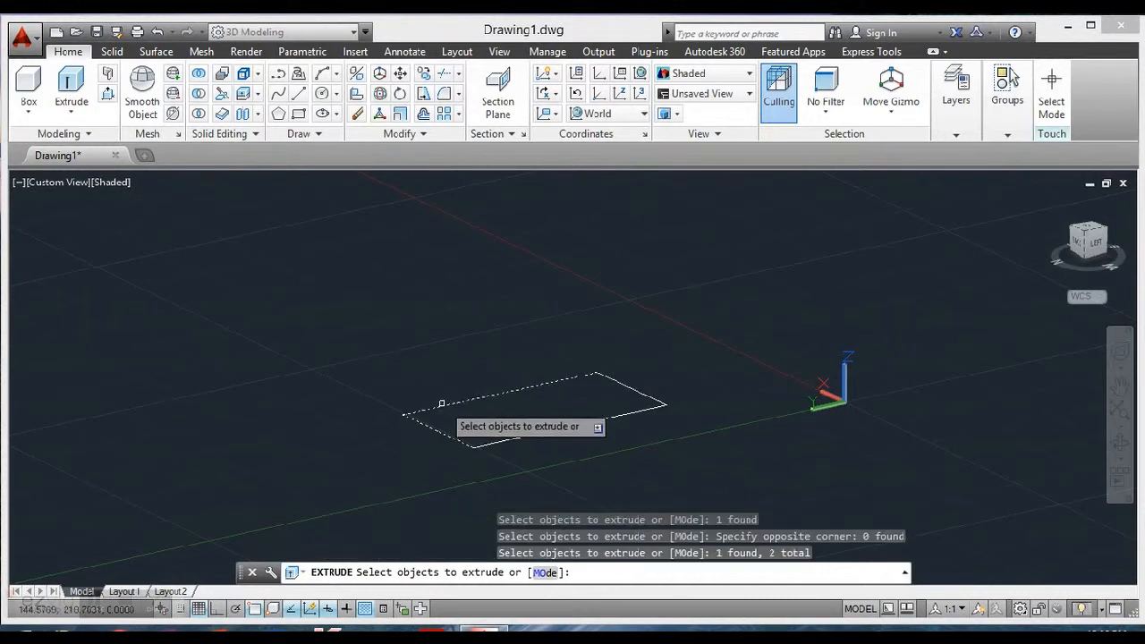
{"action": "left_click", "coordinate": [512, 437]}
{"action": "left_click", "coordinate": [571, 426]}
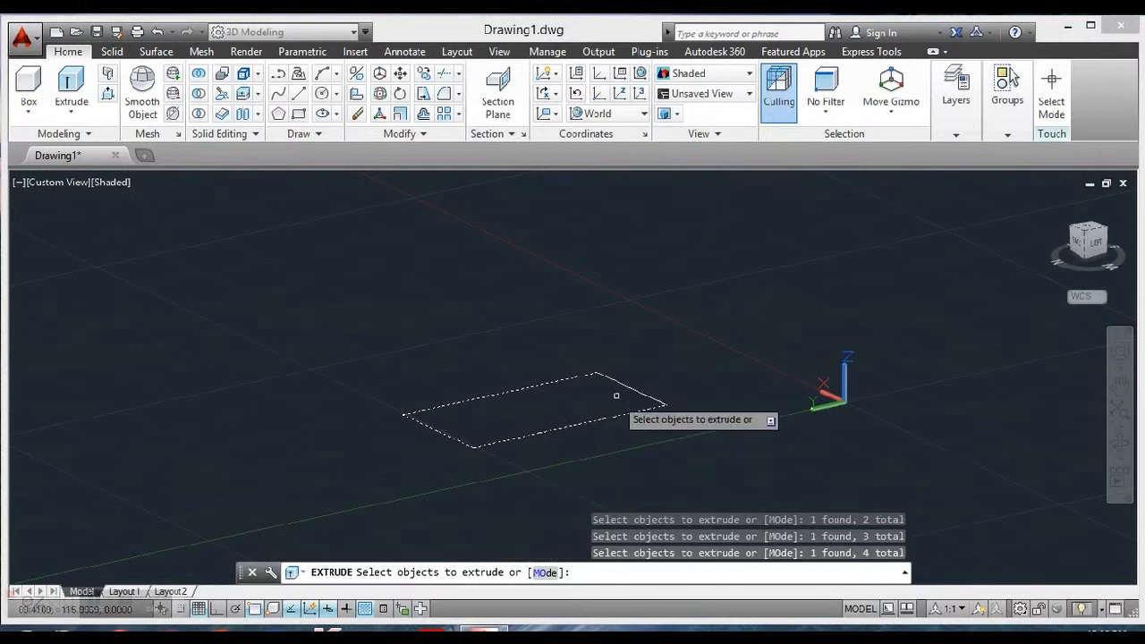
{"action": "left_click", "coordinate": [630, 390]}
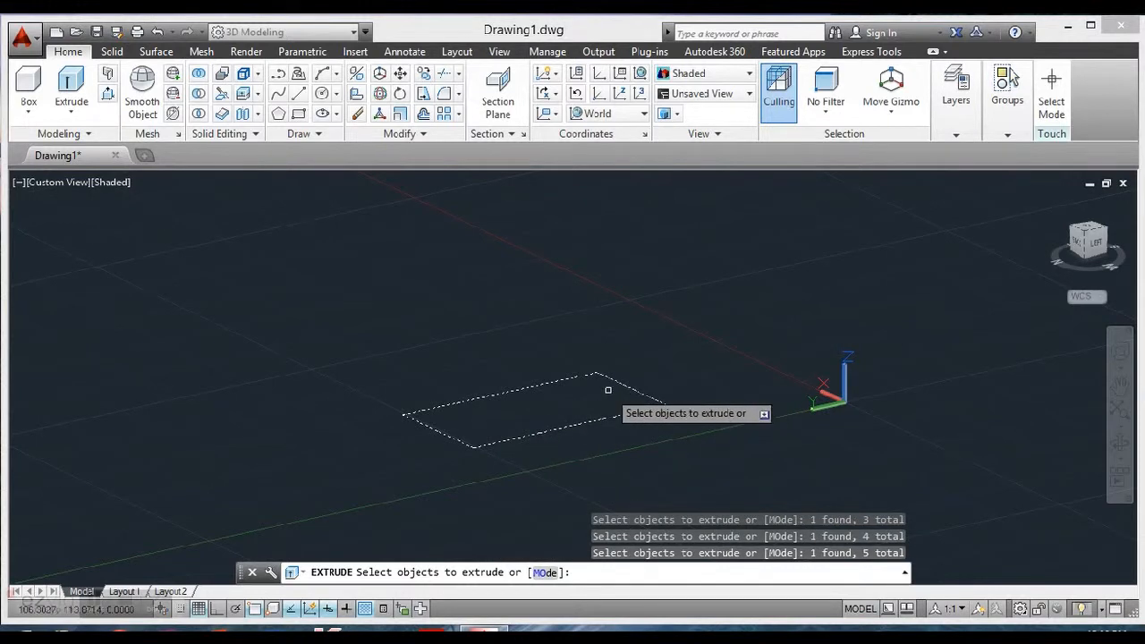
{"action": "key", "text": "Return"}
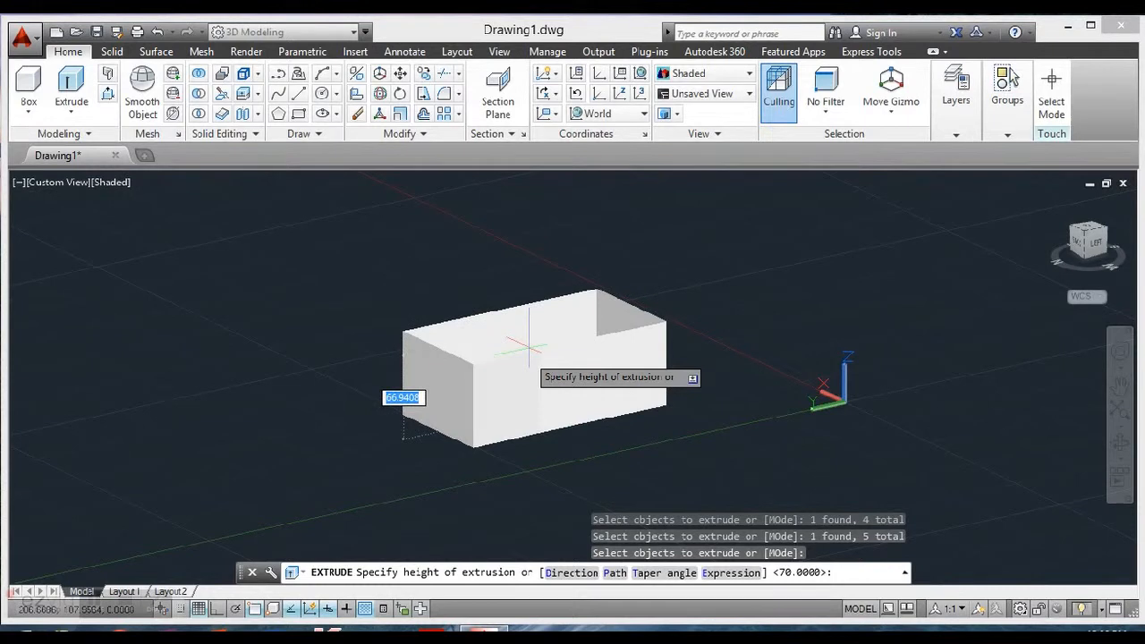
{"action": "middle_click_drag", "start_coordinate": [521, 384], "coordinate": [673, 424], "text": "shift"}
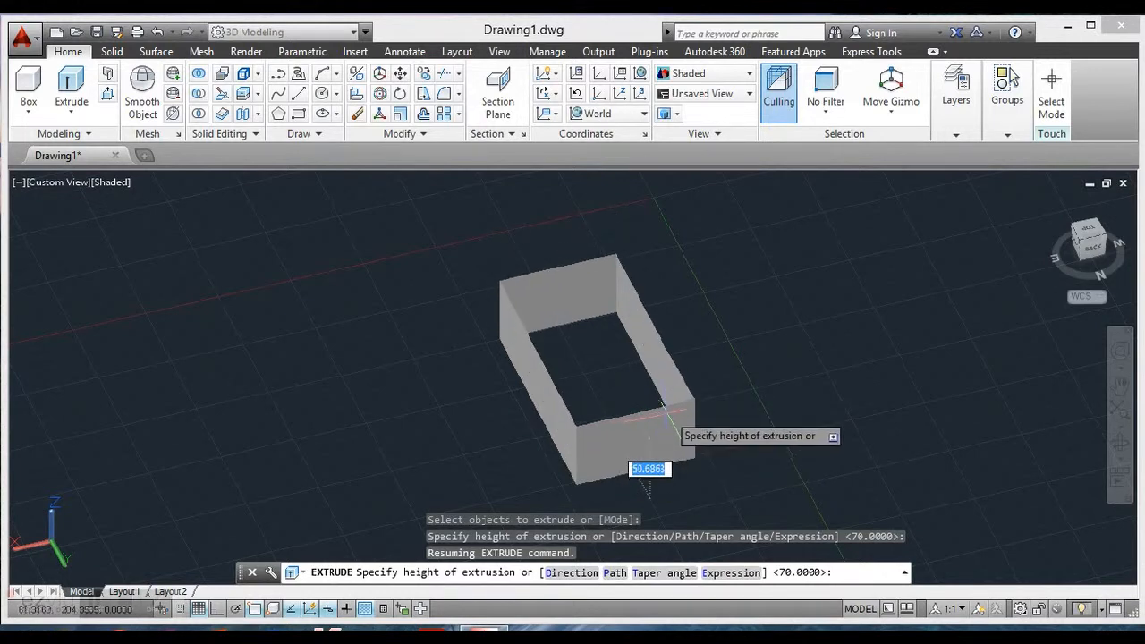
{"action": "middle_click_drag", "start_coordinate": [659, 408], "coordinate": [536, 408], "text": "shift"}
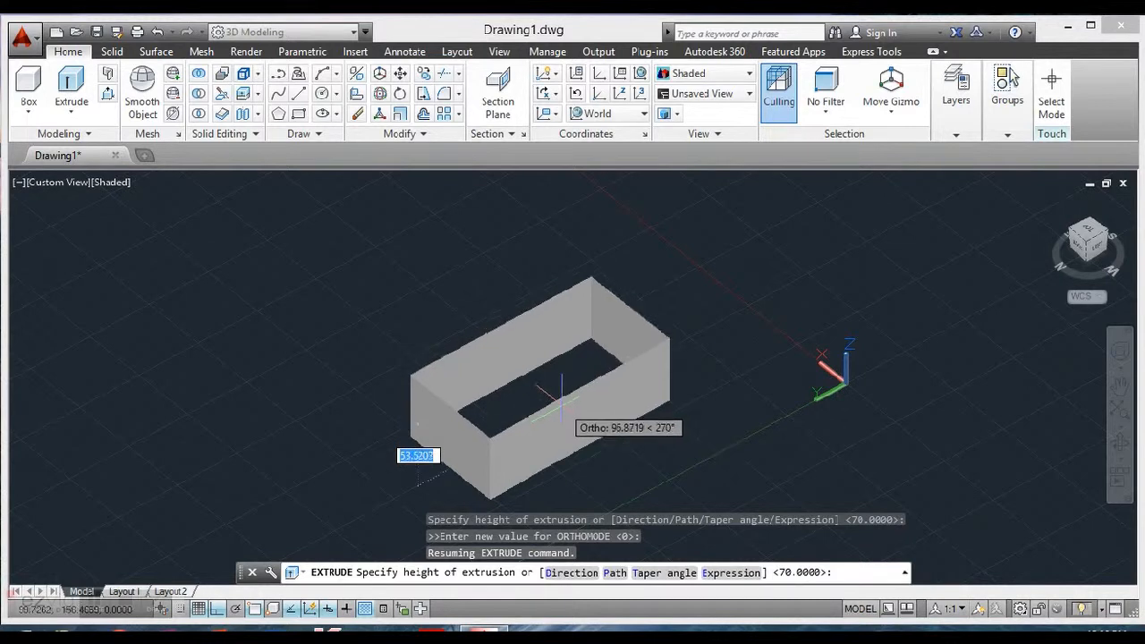
{"action": "key", "text": "Escape"}
Delete all the line segments of the rectangular outline
{"action": "left_click", "coordinate": [644, 488]}
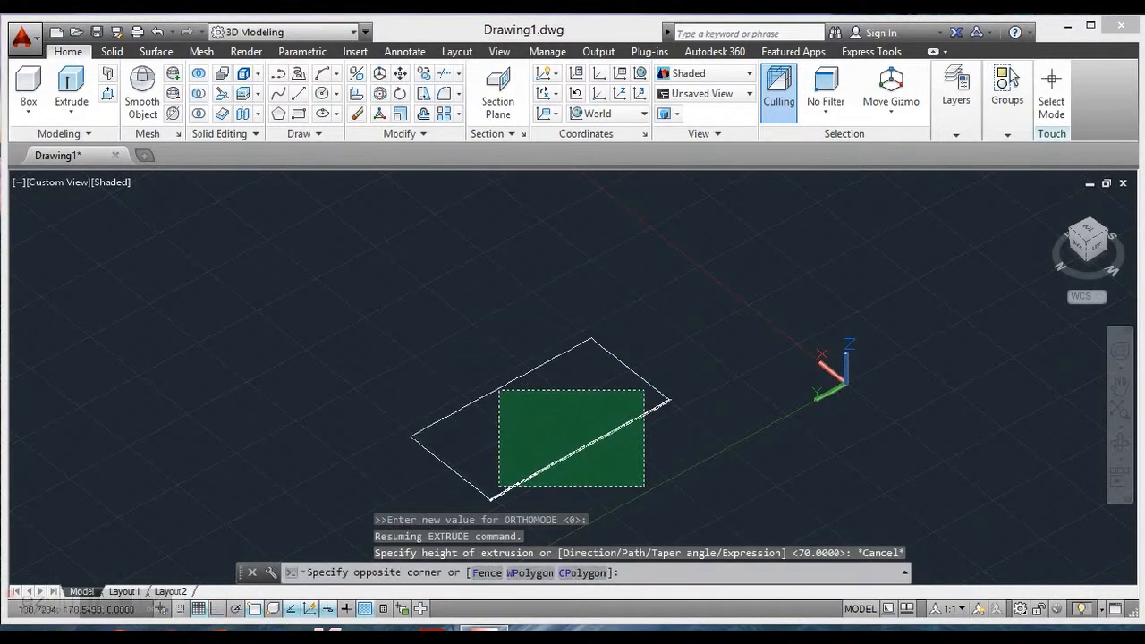
{"action": "left_click", "coordinate": [415, 360]}
{"action": "key", "text": "Delete"}
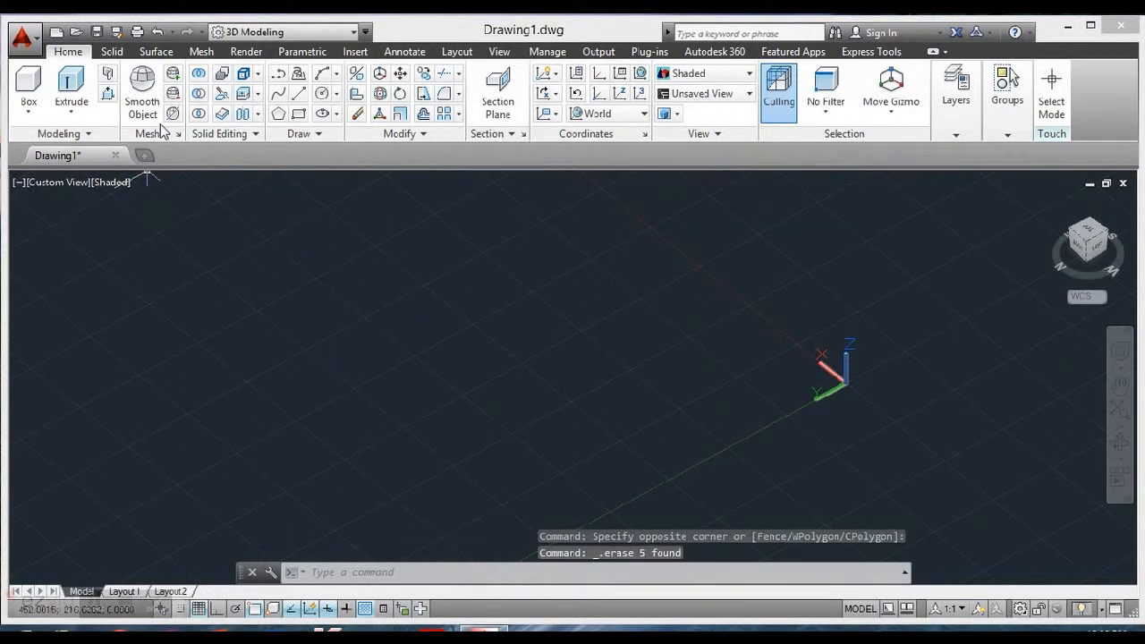
Draw a circle with a radius of 50 on the ground plane, away from the origin
{"action": "left_click", "coordinate": [322, 93]}
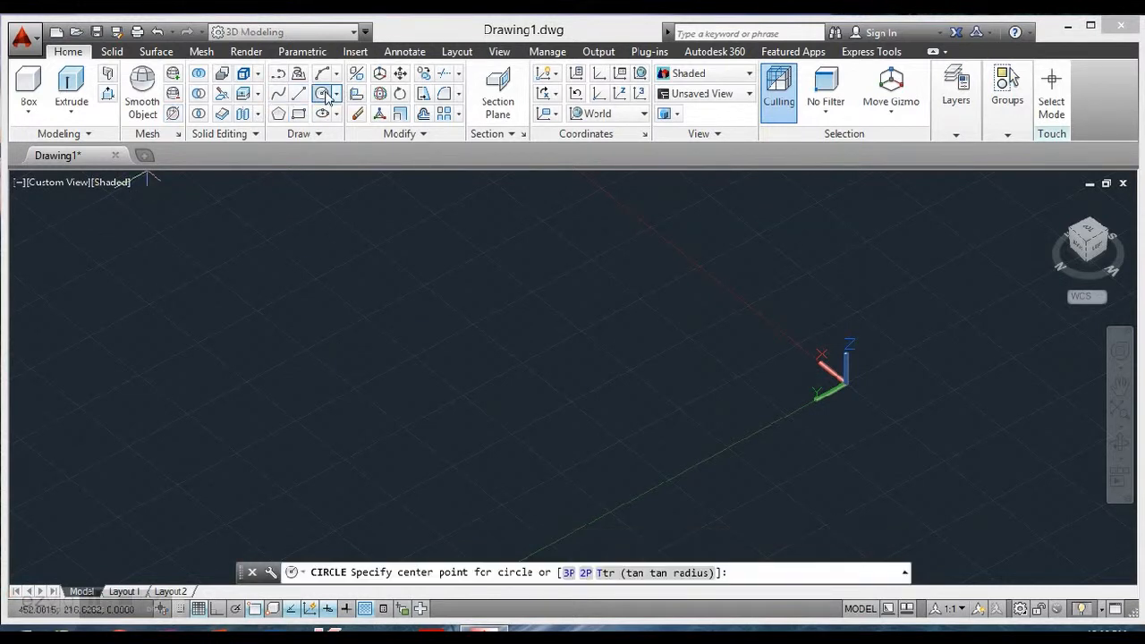
{"action": "left_click", "coordinate": [349, 372]}
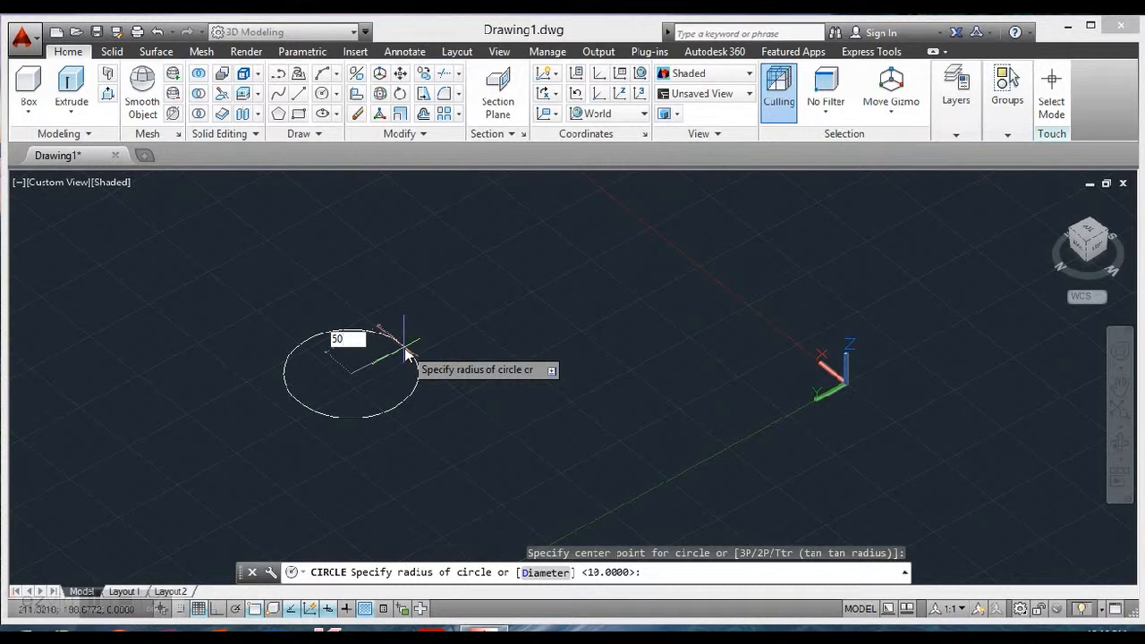
{"action": "key", "text": "Return"}
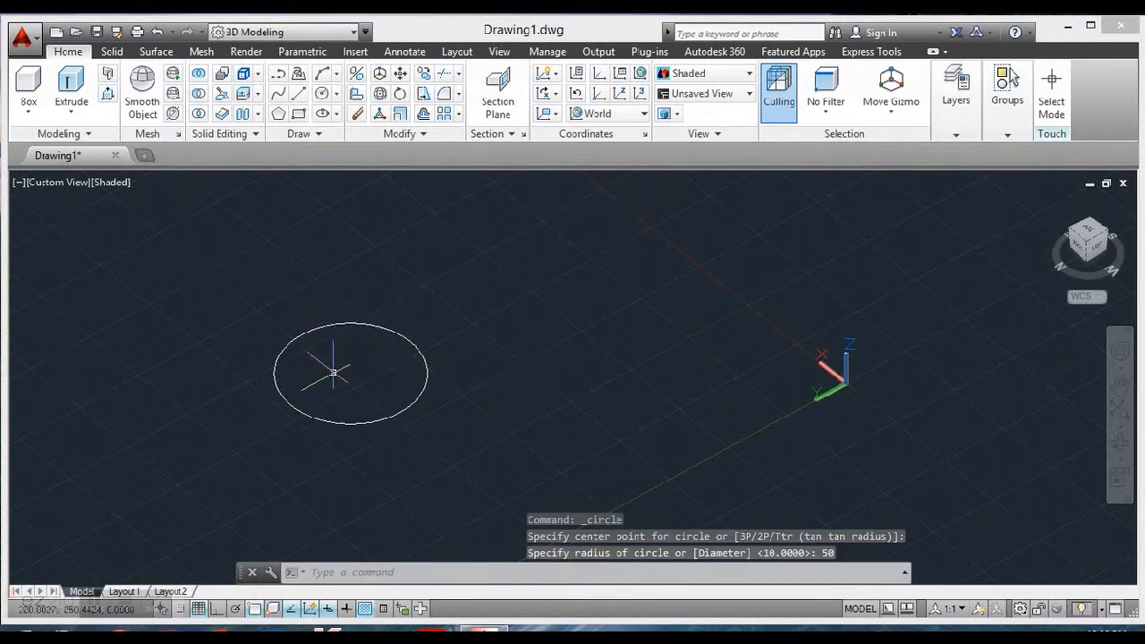
Try to revolve the circle about the X axis, inspect the preview at different angles of revolution, and cancel the command
{"action": "middle_click_drag", "start_coordinate": [308, 391], "coordinate": [377, 352], "text": "shift"}
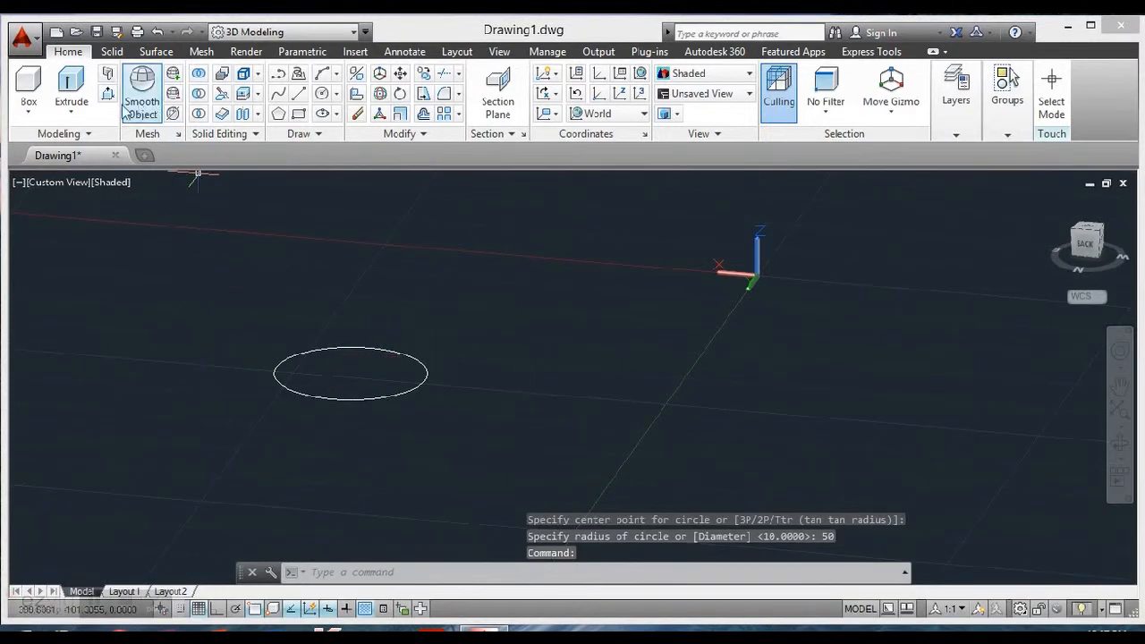
{"action": "left_click", "coordinate": [67, 114]}
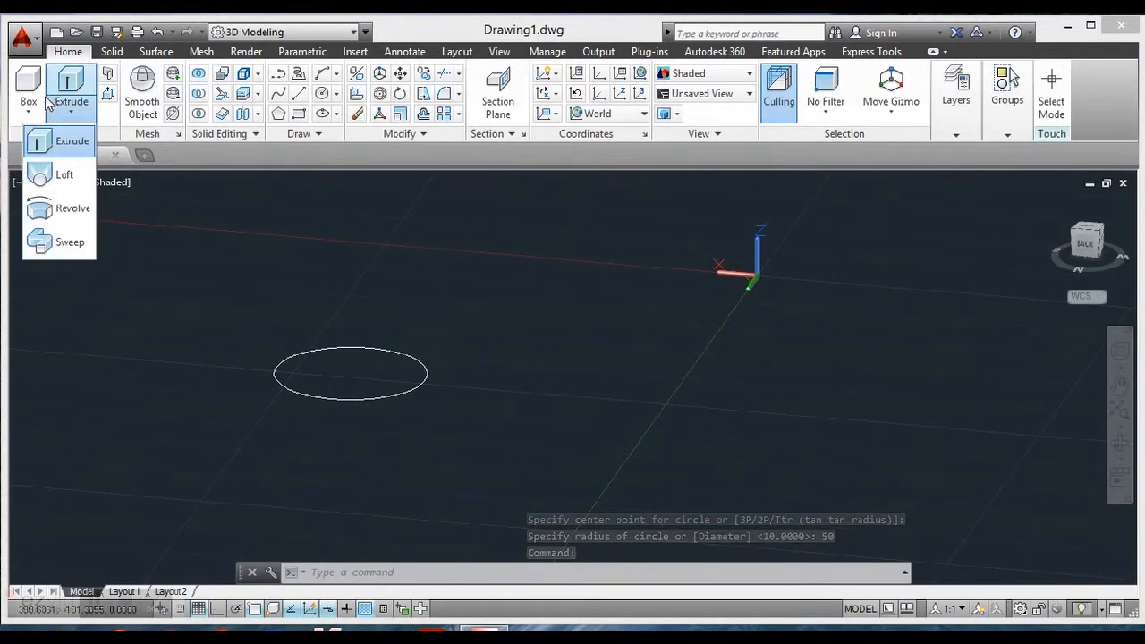
{"action": "left_click", "coordinate": [68, 208]}
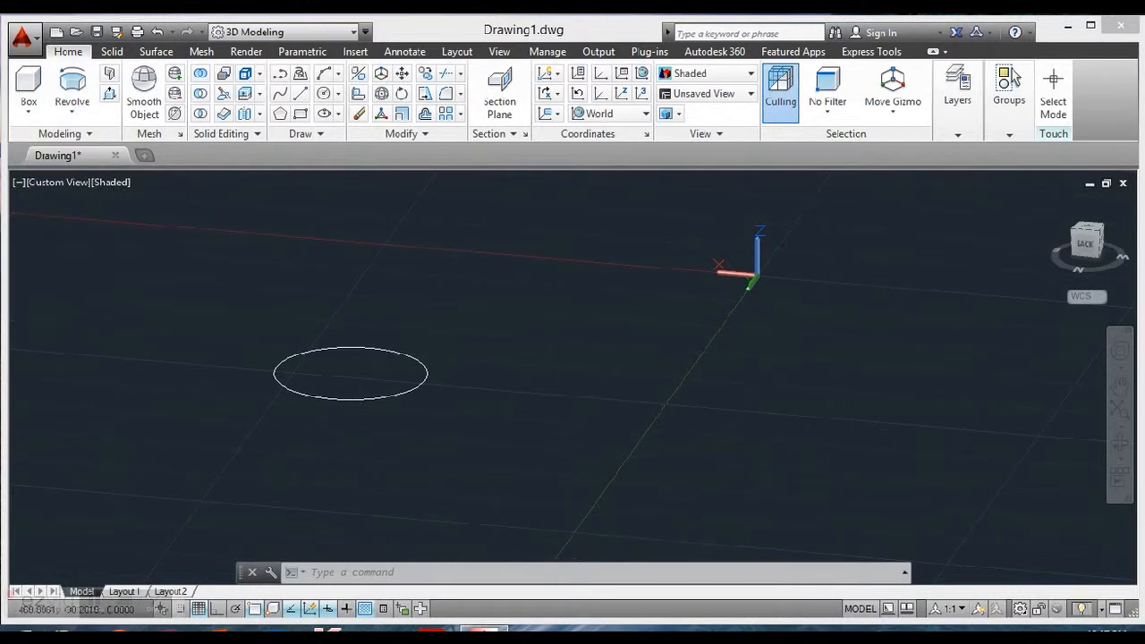
{"action": "left_click", "coordinate": [313, 396]}
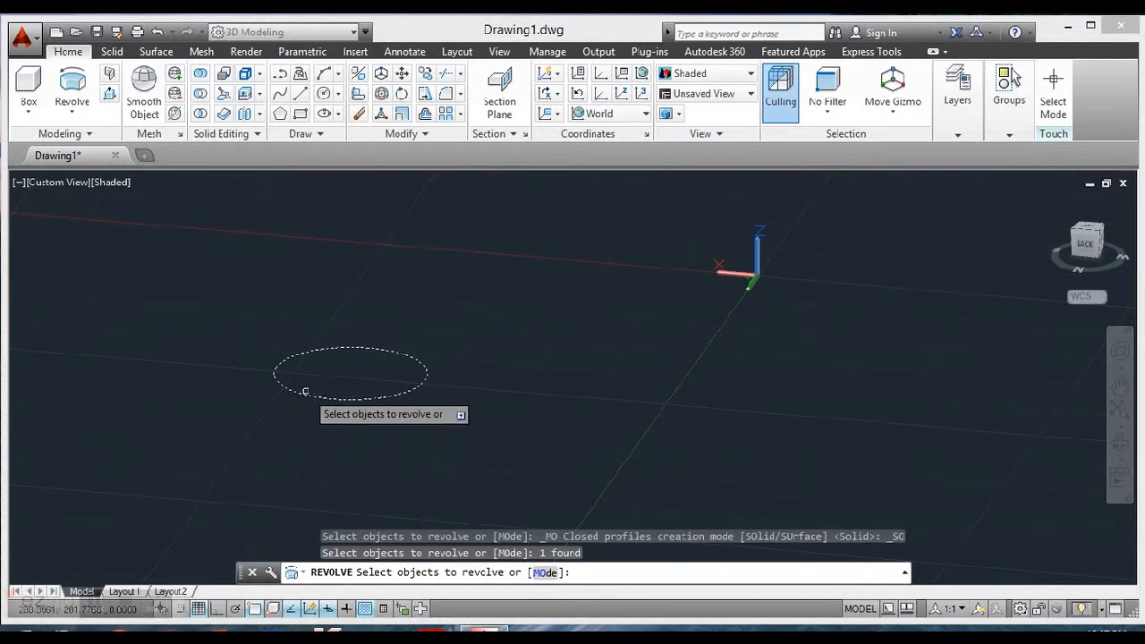
{"action": "key", "text": "Return"}
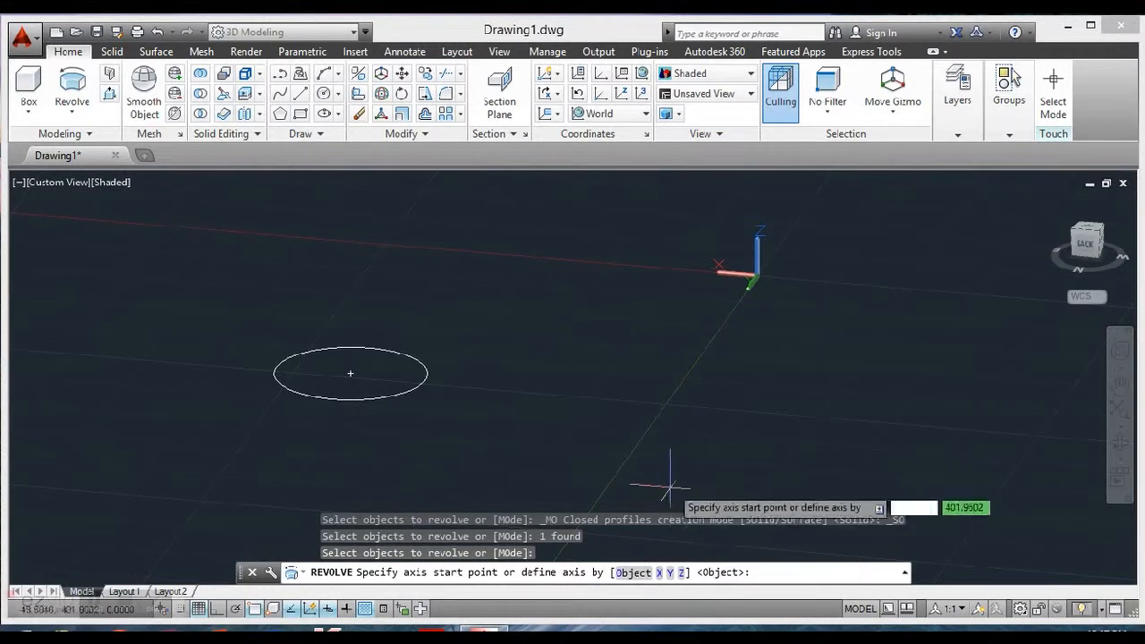
{"action": "type", "text": "x"}
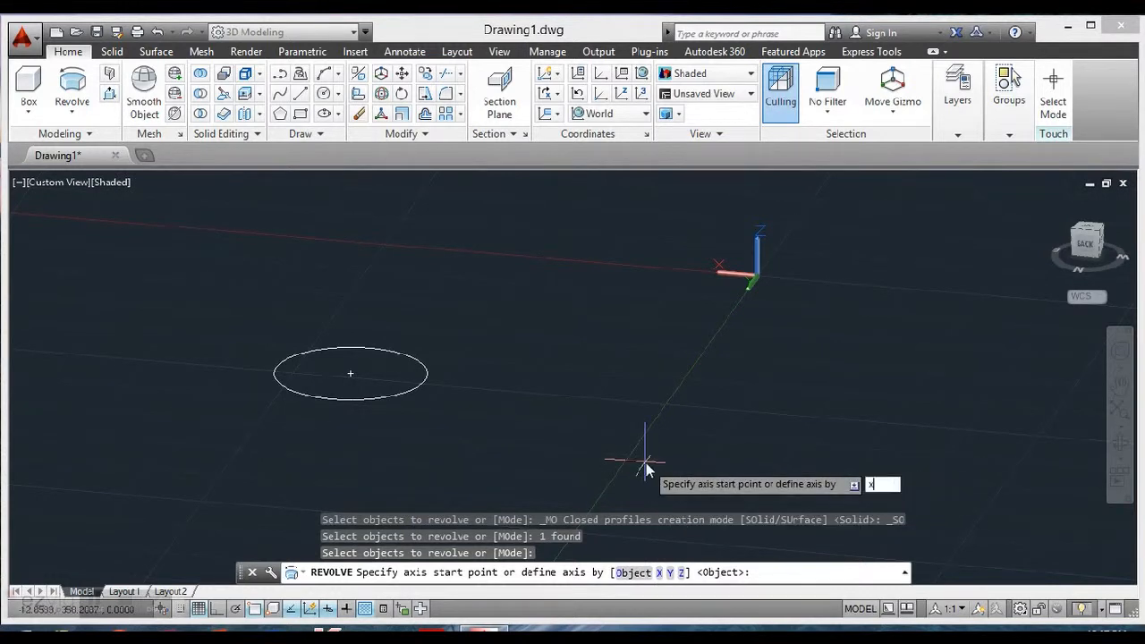
{"action": "key", "text": "Return"}
{"action": "scroll", "coordinate": [388, 483], "scroll_direction": "down", "scroll_amount": 2}
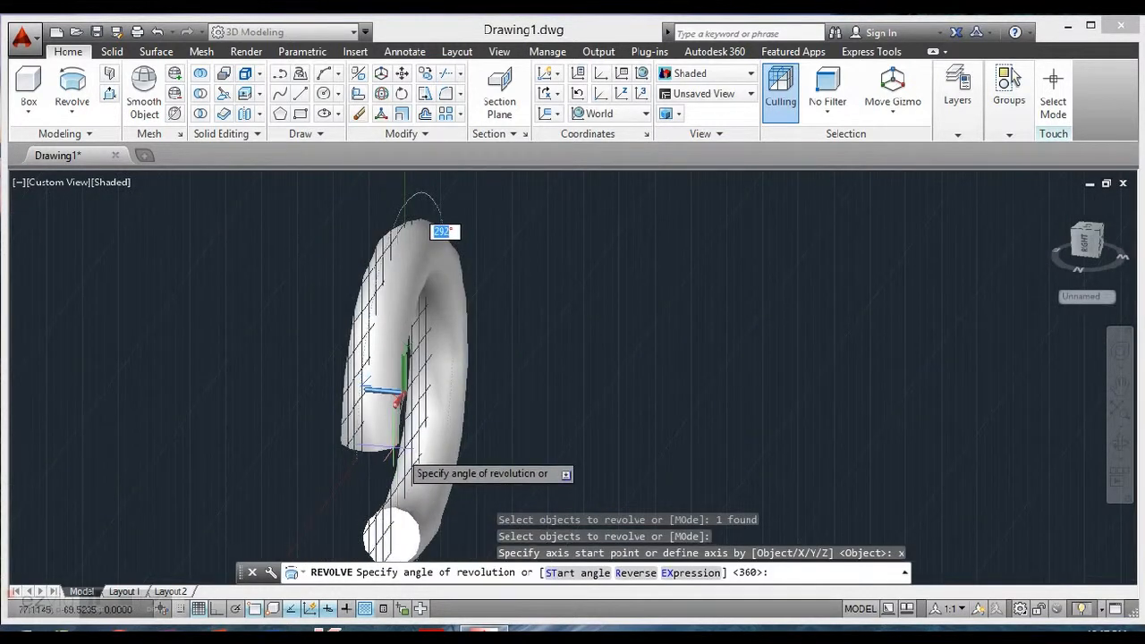
{"action": "mouse_move", "coordinate": [454, 413]}
{"action": "middle_mouse_down", "text": "shift"}
{"action": "mouse_move", "coordinate": [314, 439]}
{"action": "mouse_move", "coordinate": [473, 421]}
{"action": "middle_mouse_up", "text": "shift"}
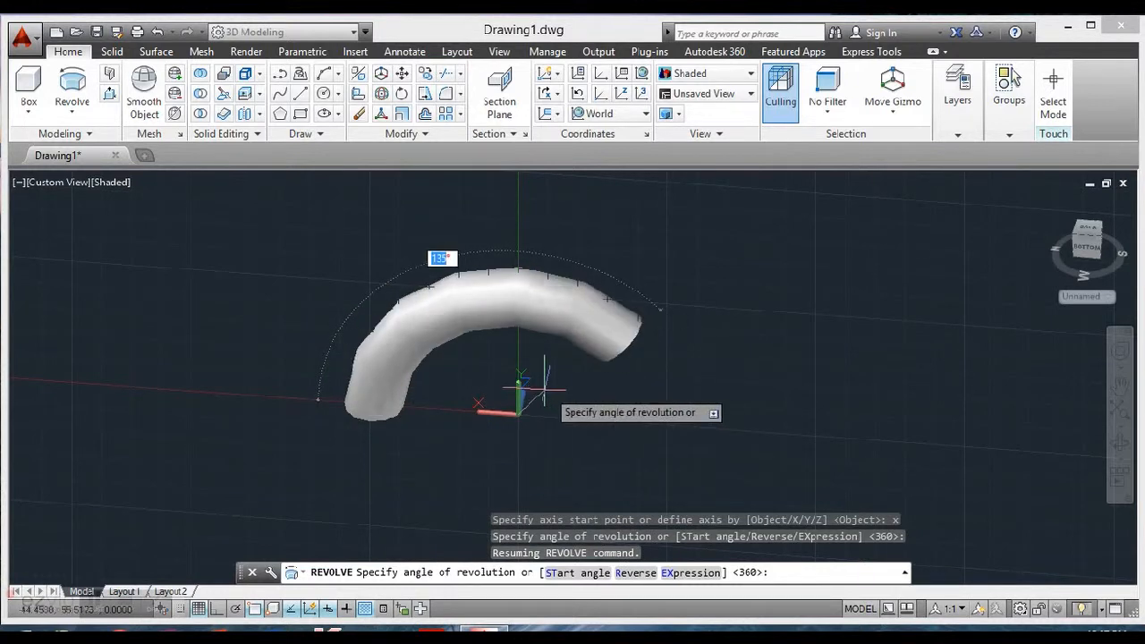
{"action": "key", "text": "Escape"}
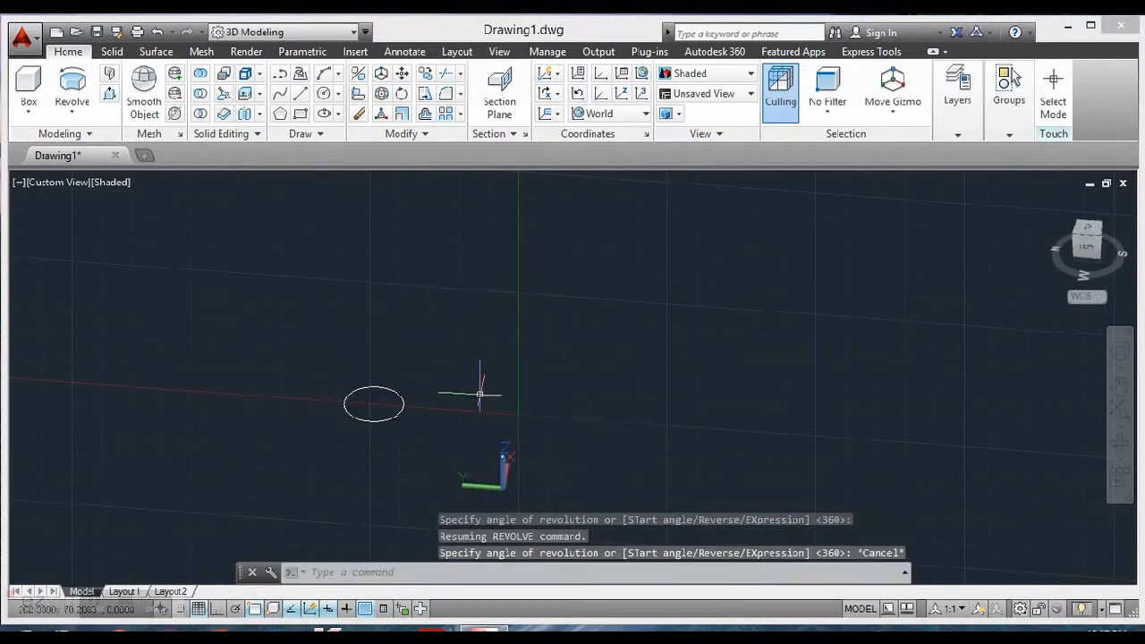
Try to revolve the circle about the Y axis, inspect the ring preview from several sides, and cancel the command
{"action": "left_click", "coordinate": [403, 414]}
{"action": "left_click", "coordinate": [396, 414]}
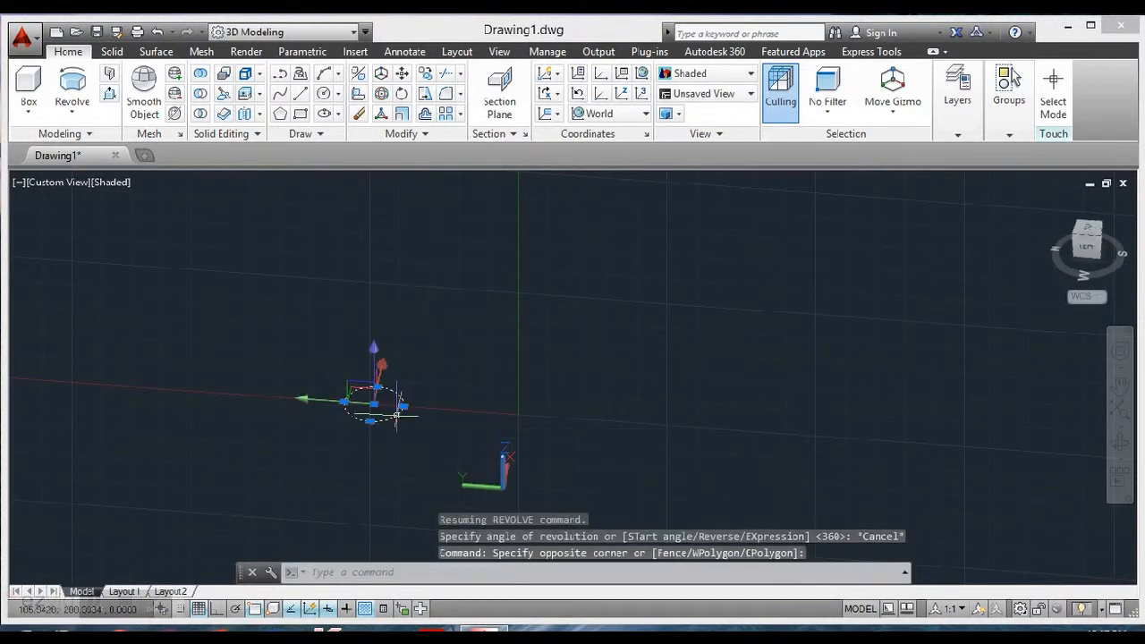
{"action": "left_click", "coordinate": [71, 87]}
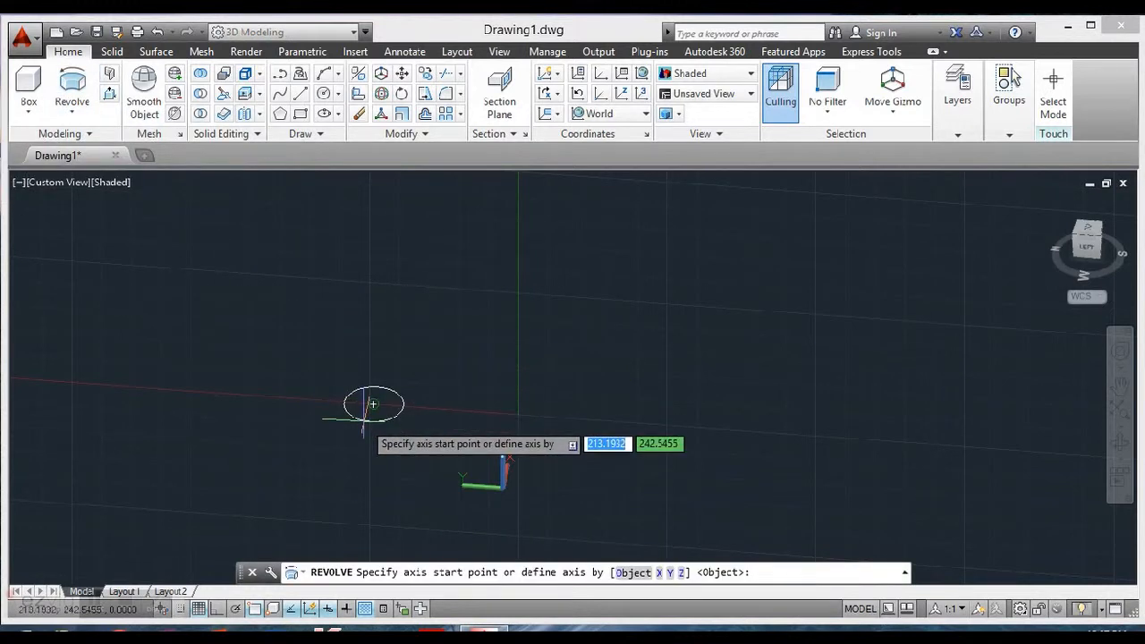
{"action": "type", "text": "y"}
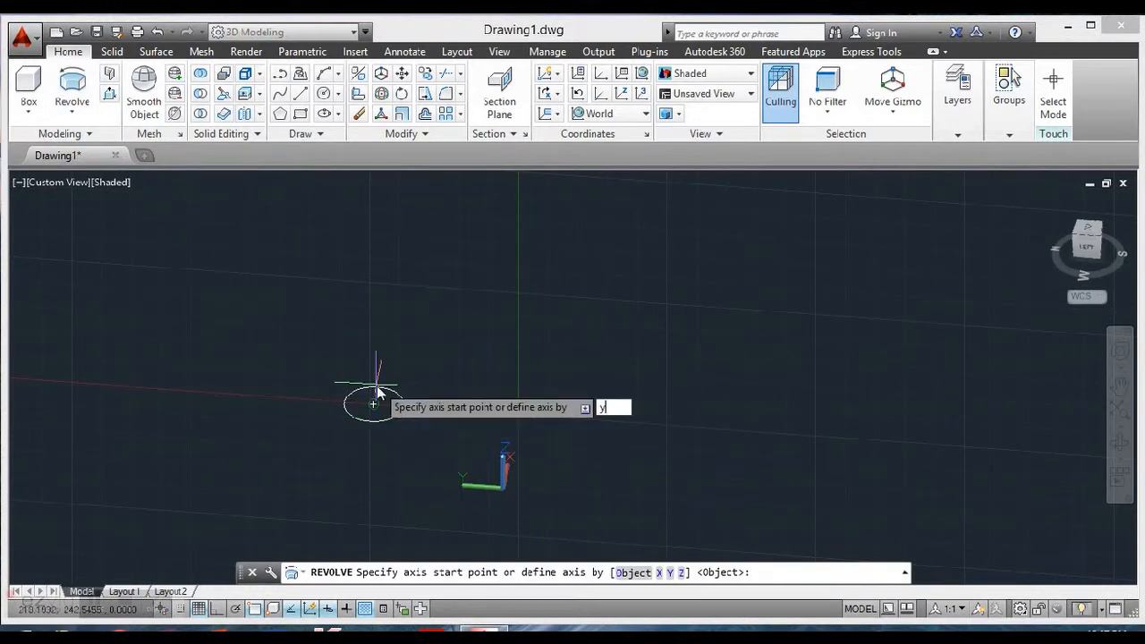
{"action": "key", "text": "Return"}
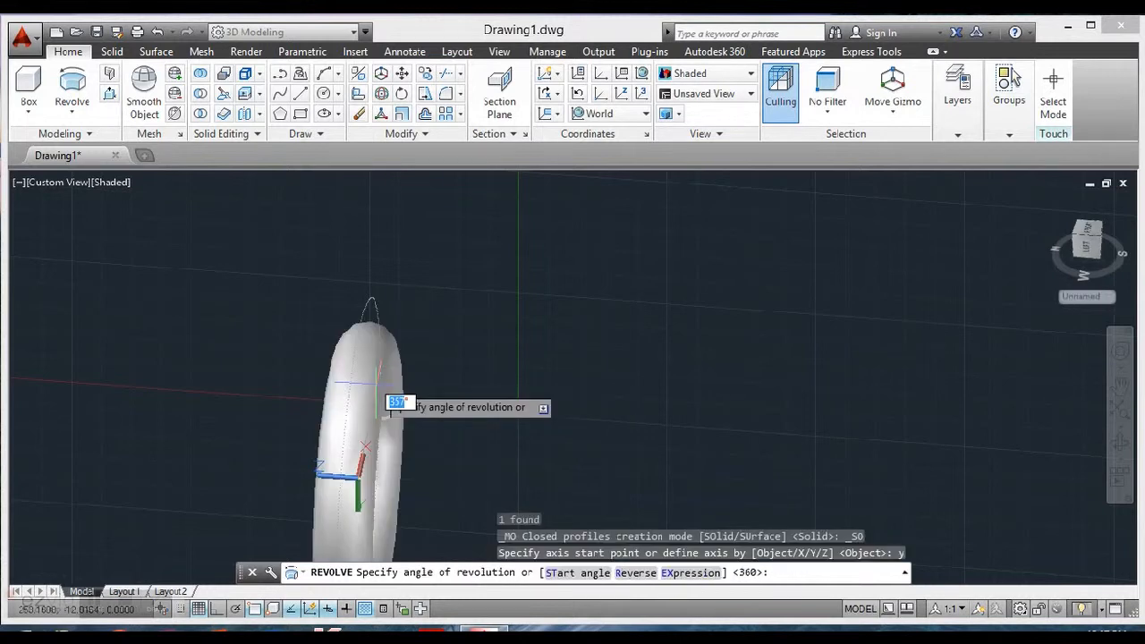
{"action": "middle_click_drag", "start_coordinate": [398, 359], "coordinate": [597, 350], "text": "shift"}
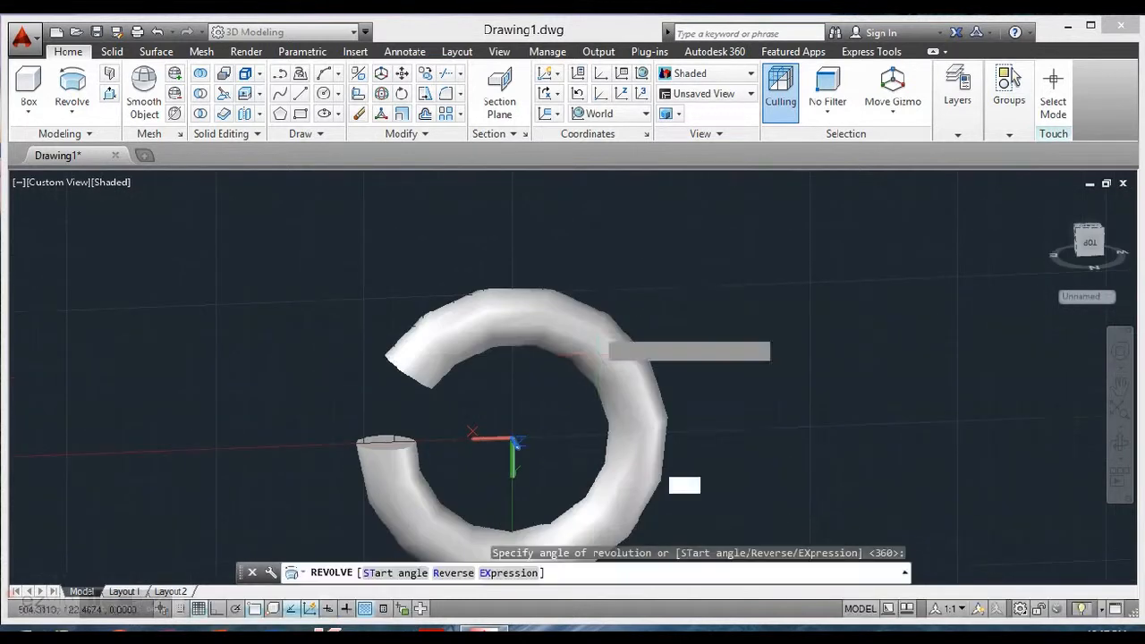
{"action": "key", "text": "F8"}
{"action": "middle_click_drag", "start_coordinate": [700, 337], "coordinate": [428, 383], "text": "shift"}
{"action": "key", "text": "F8"}
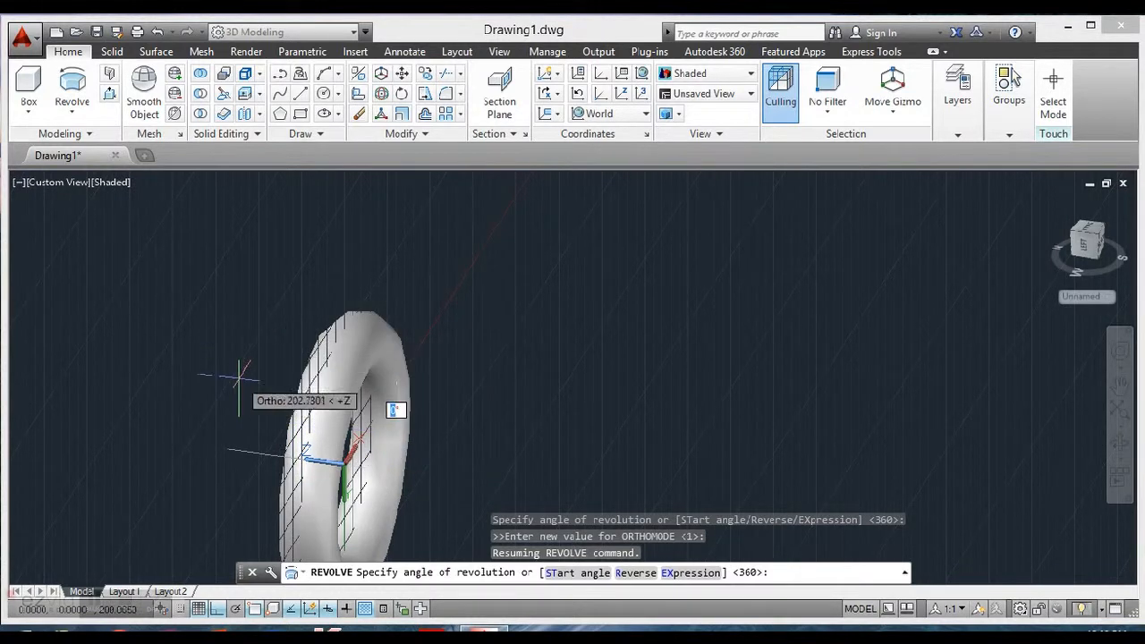
{"action": "key", "text": "Escape"}
{"action": "mouse_move", "coordinate": [85, 611]}
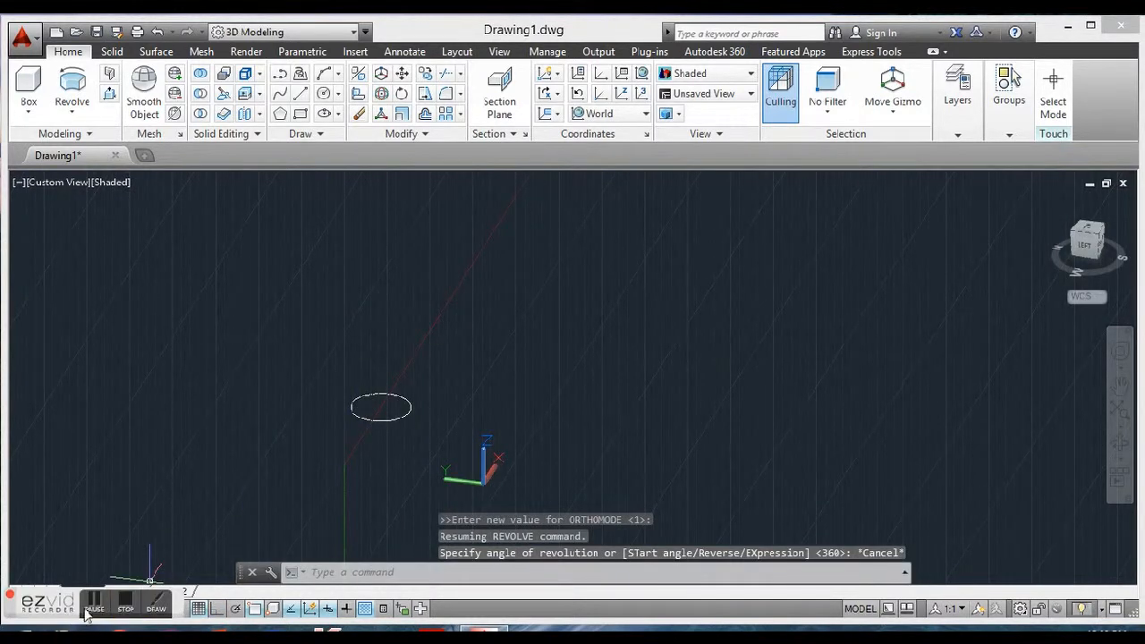